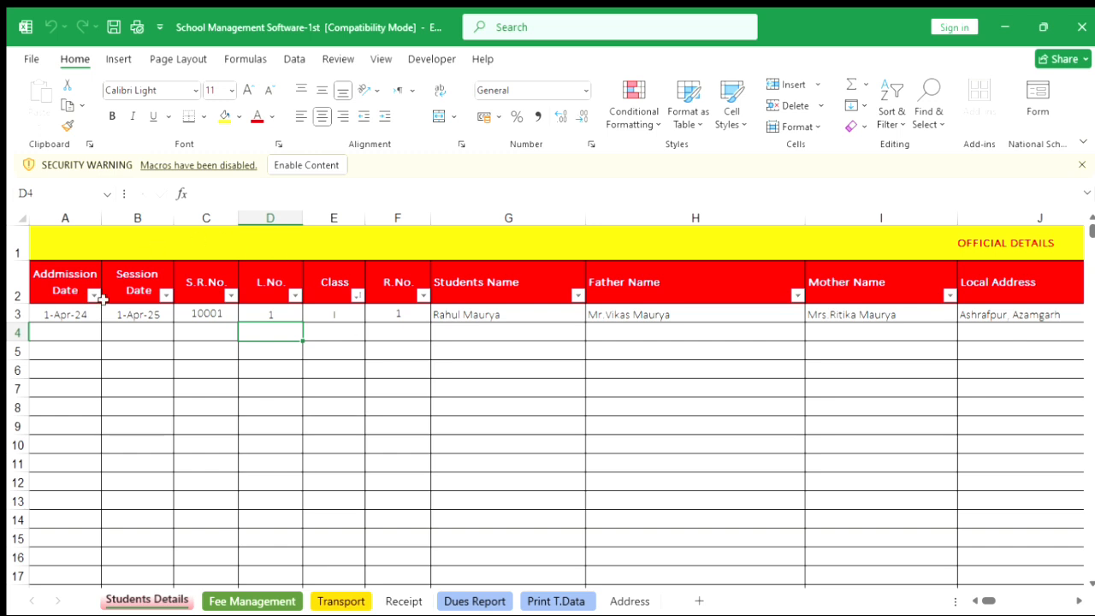
Enter today's date as both the admission date and session date for the new student in row 4.
click(75, 316)
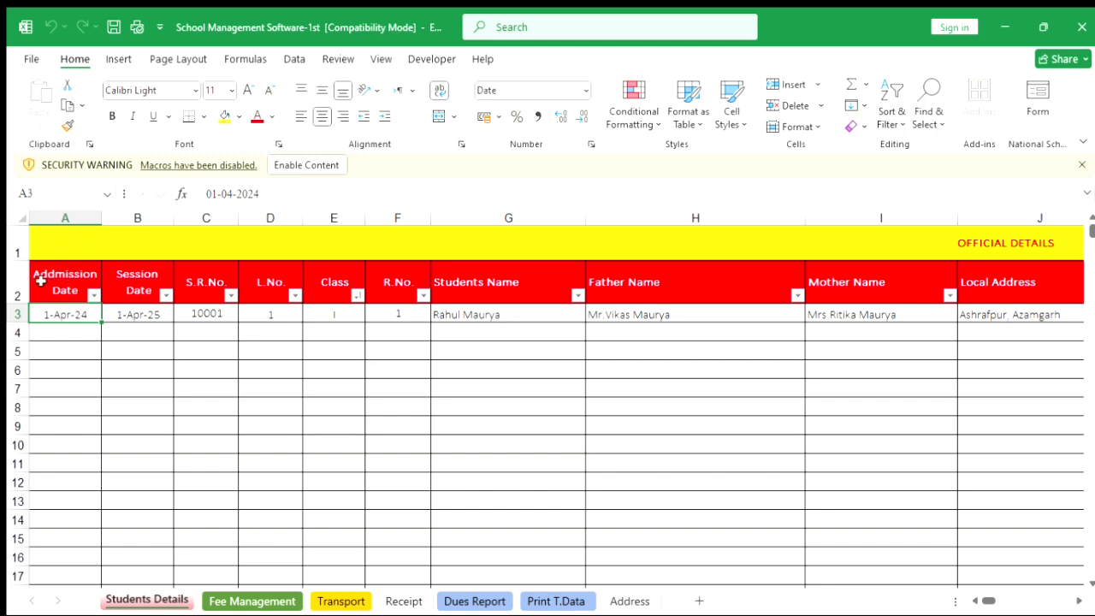
click(83, 335)
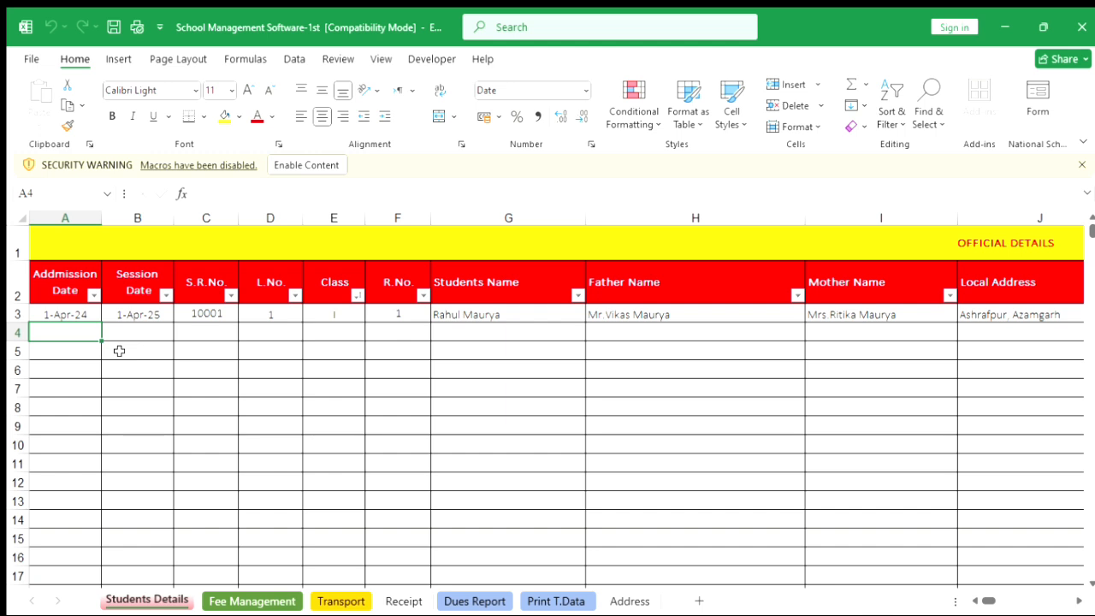
key(ctrl+semicolon)
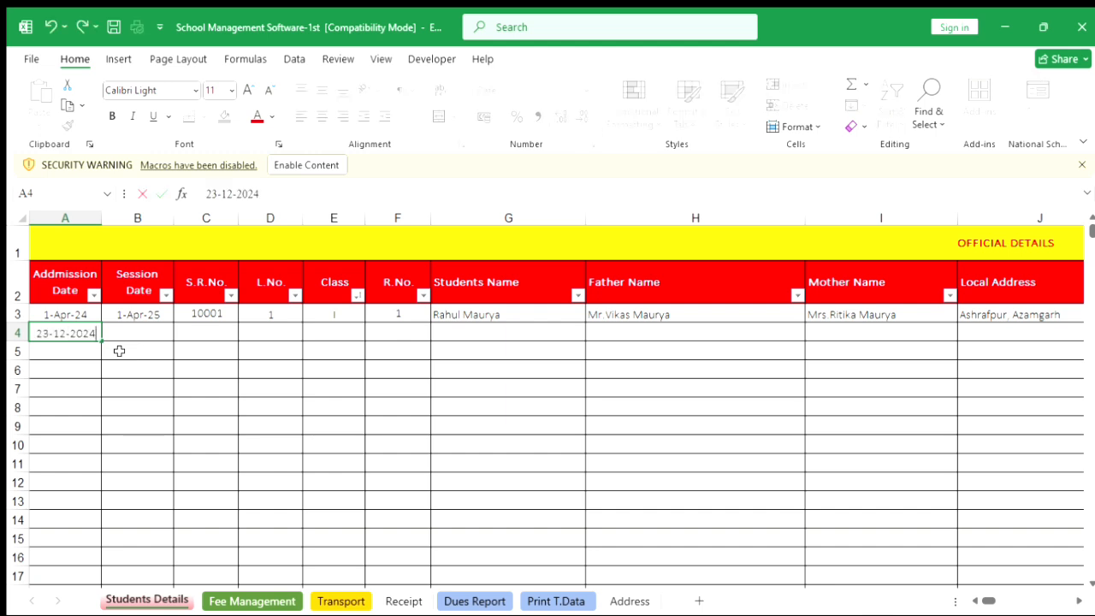
key(Tab)
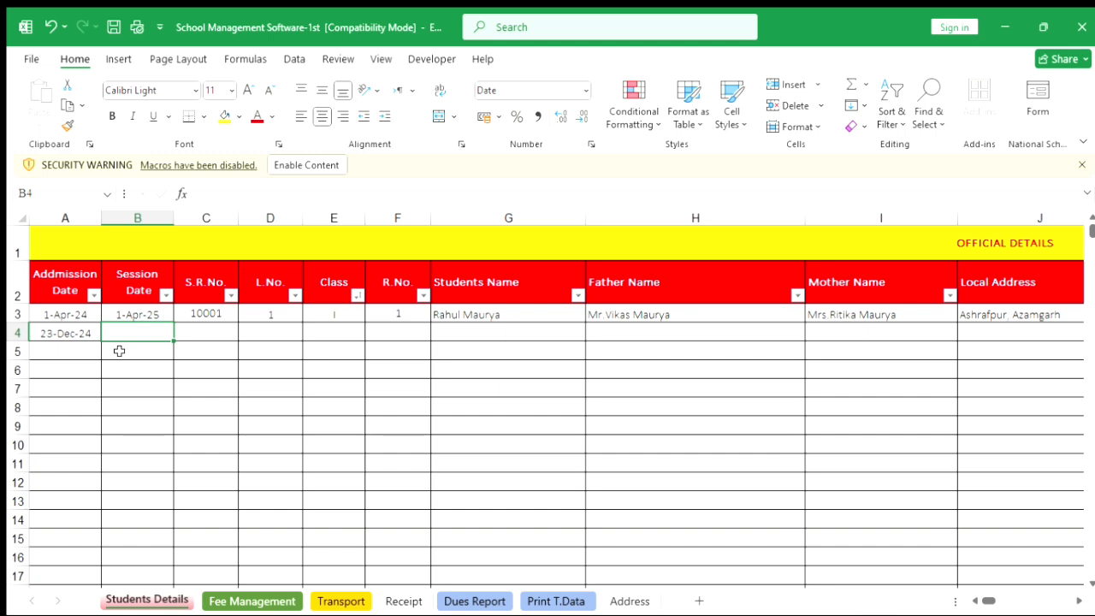
key(ctrl+semicolon)
key(Tab)
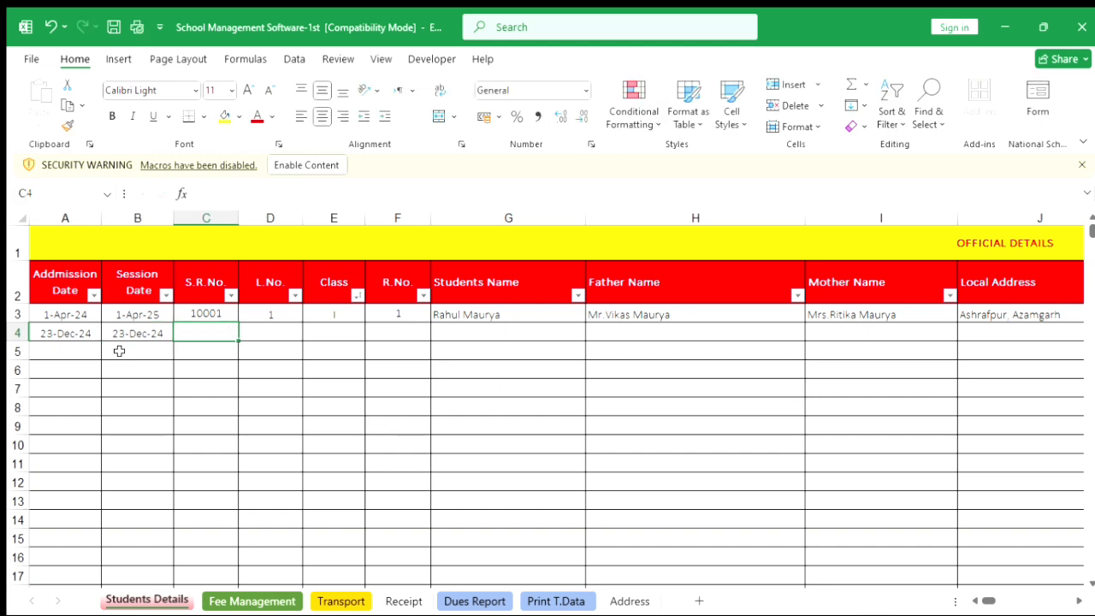
Fill row 4 with S.R.No. 10002, L.No. 2, class Nursery and R.No. 2.
text(100)
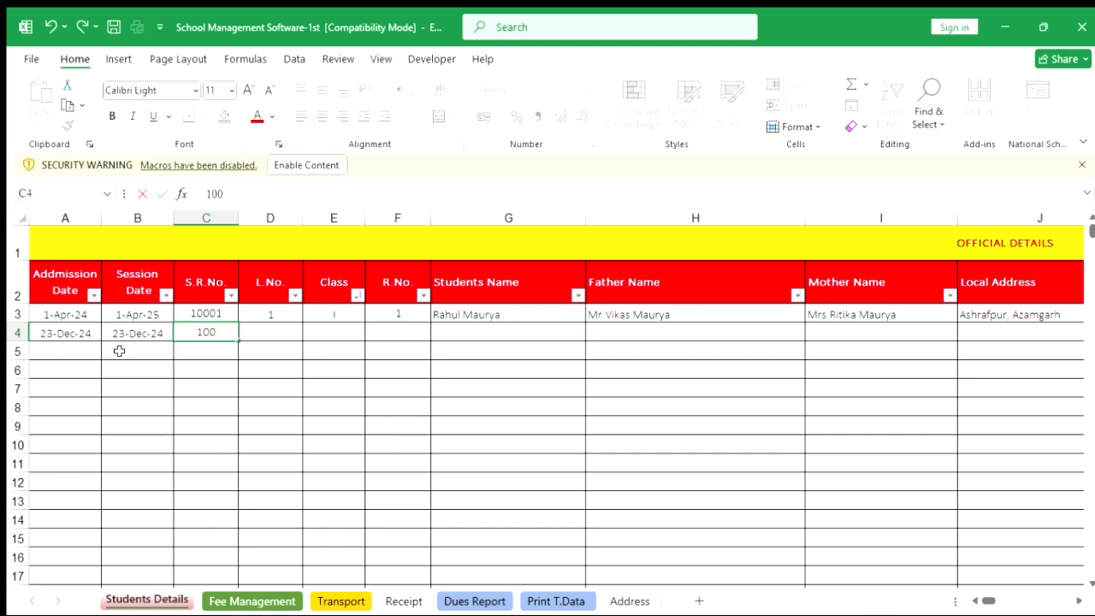
text(02)
key(Tab)
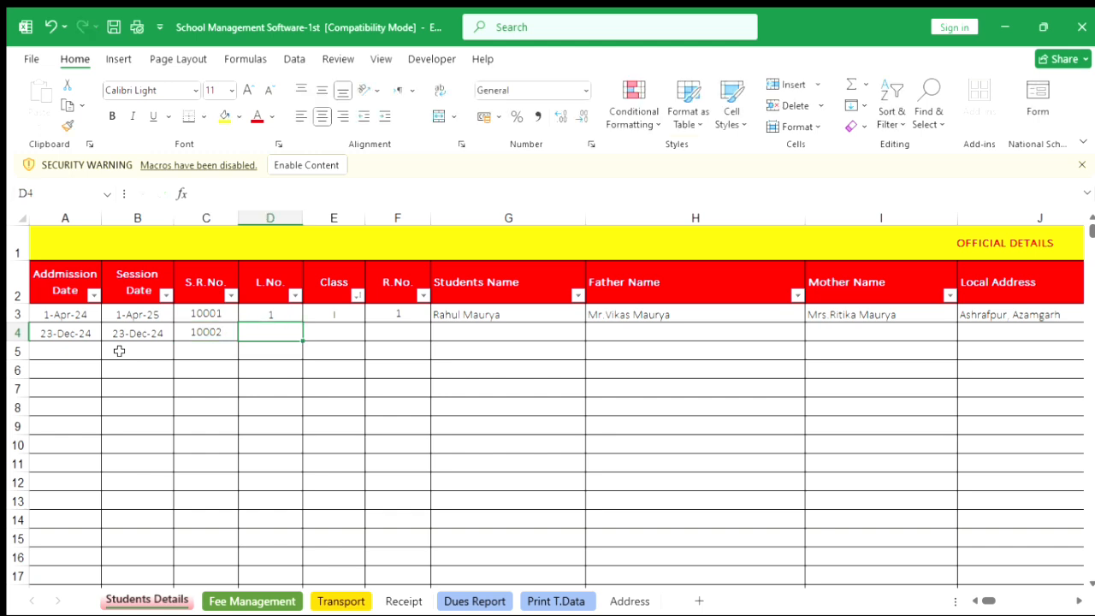
text(2)
key(Tab)
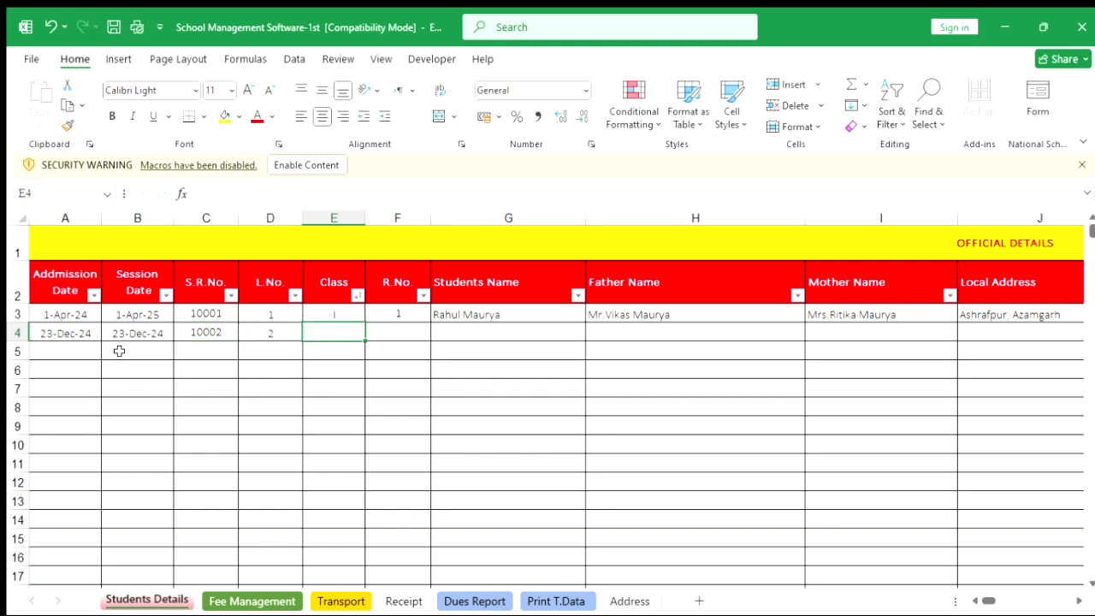
text(Nu)
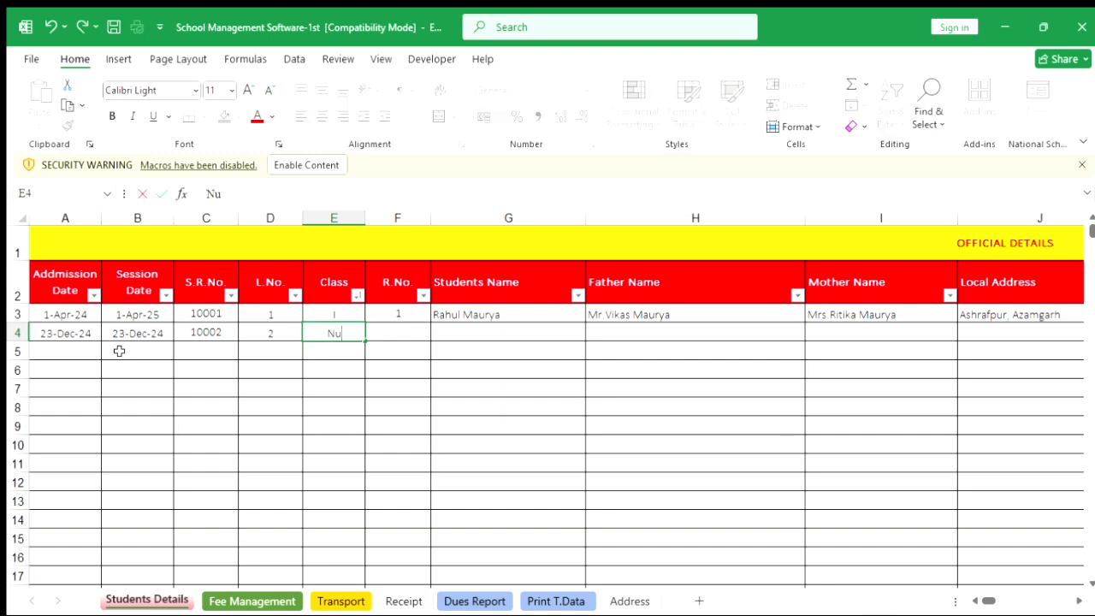
text(rsery)
key(Tab)
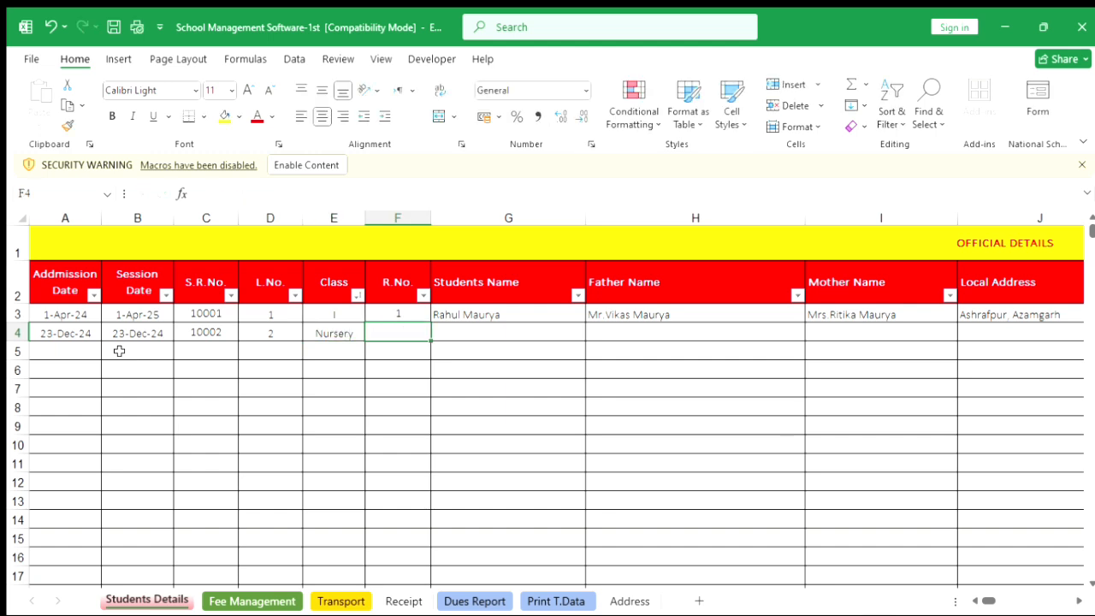
text(2)
key(Tab)
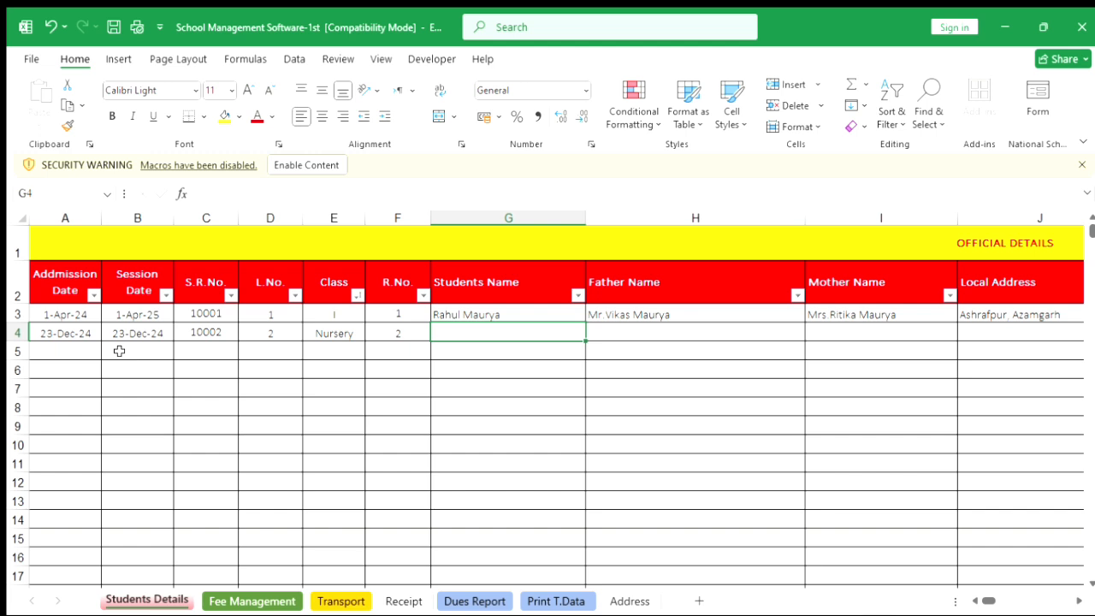
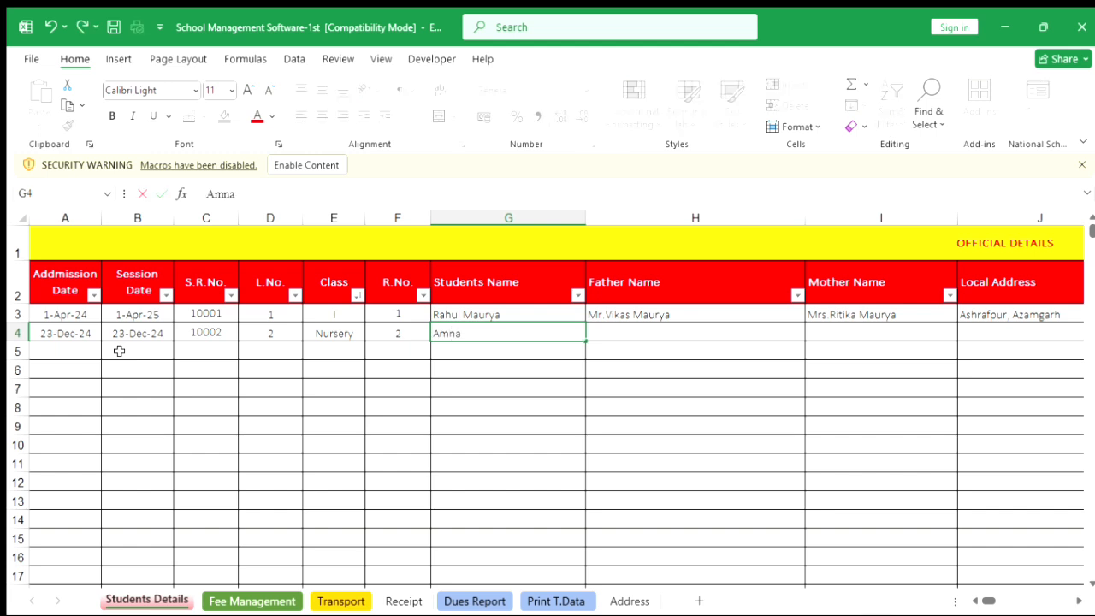
Enter the new student's full name in the Students Name column of row 4.
key(Tab)
Enter the father's name in row 4, prefixed with Mr.
text(Amj)
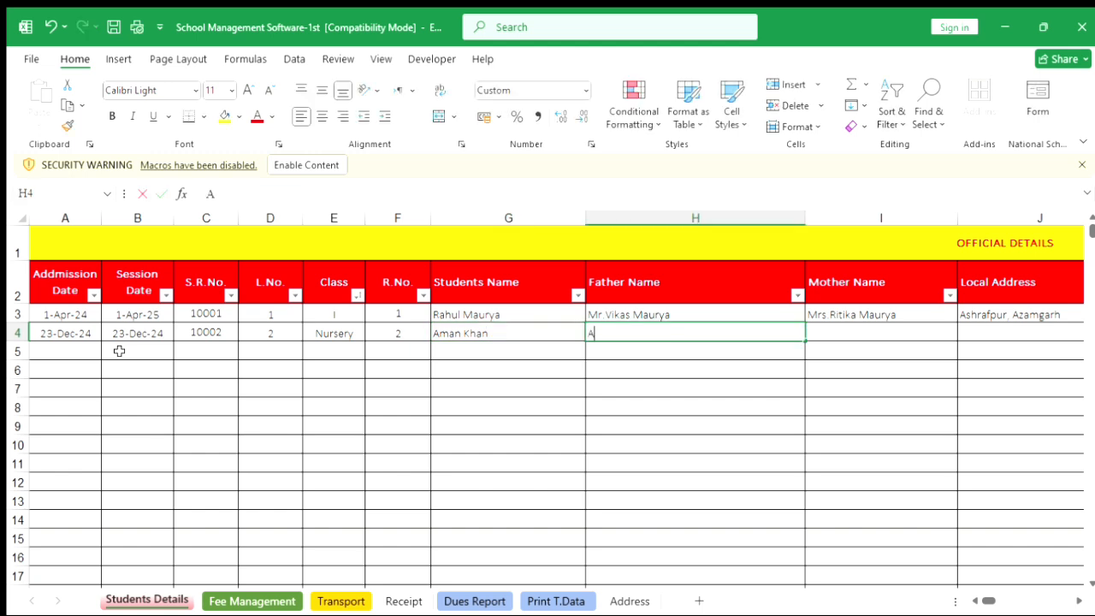
text(ay)
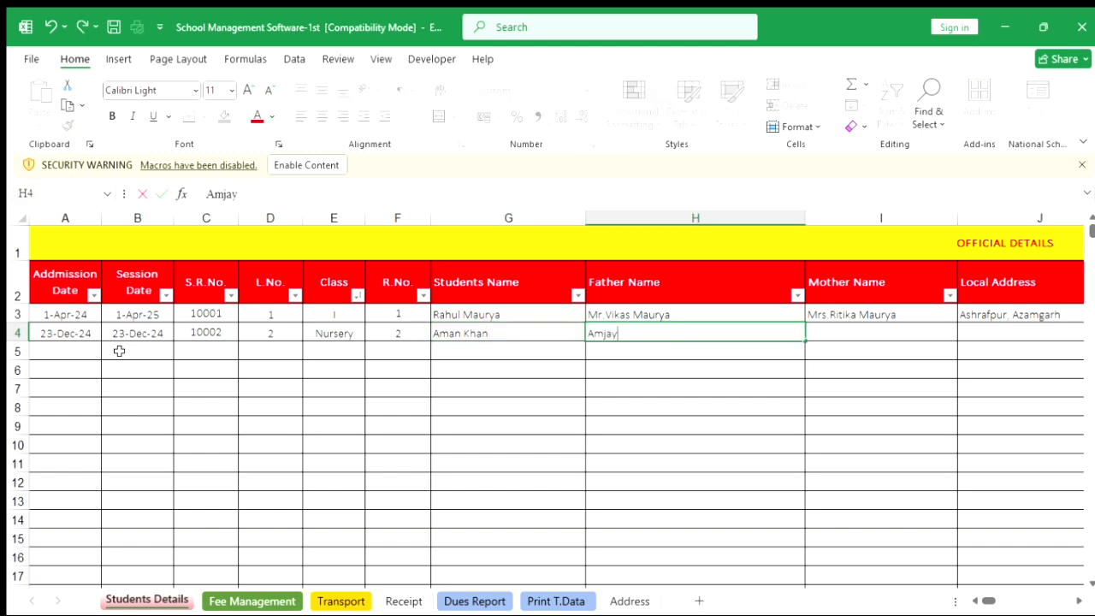
key(BackSpace)
key(BackSpace)
key(BackSpace)
key(BackSpace)
key(Home)
text(Mr.)
key(Tab)
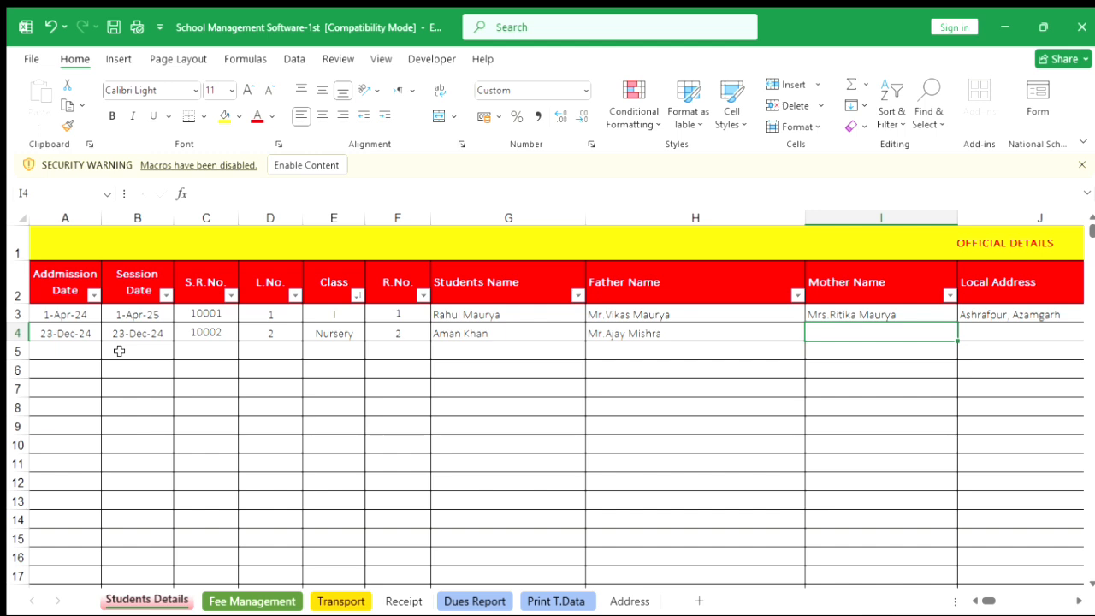
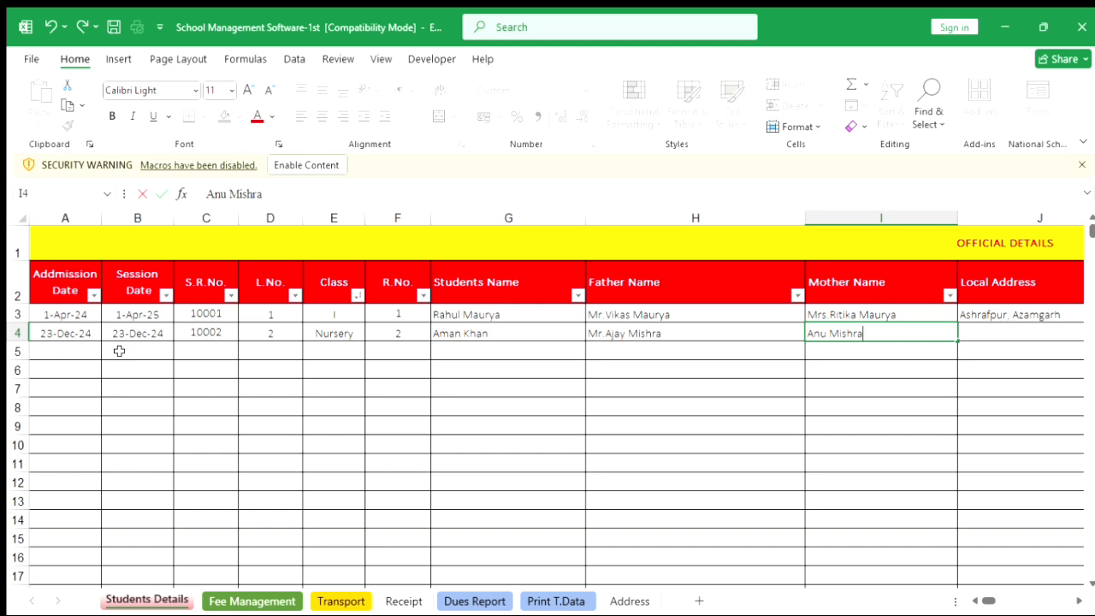
Enter the mother's name in row 4.
key(Tab)
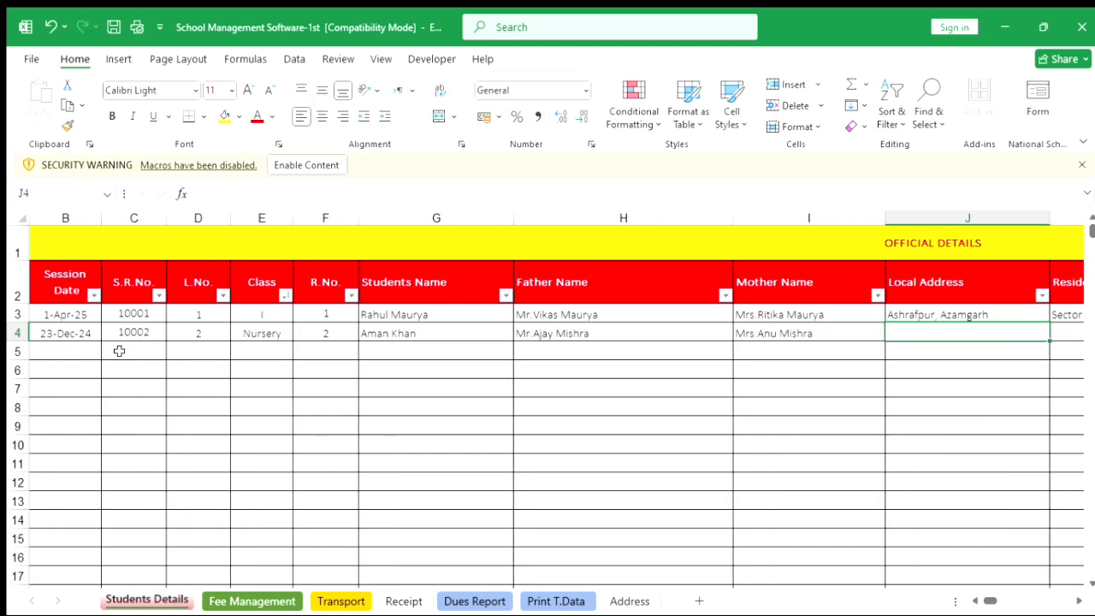
Enter the student's local address in row 4 and move to the Residential Address column.
text(Sathiya)
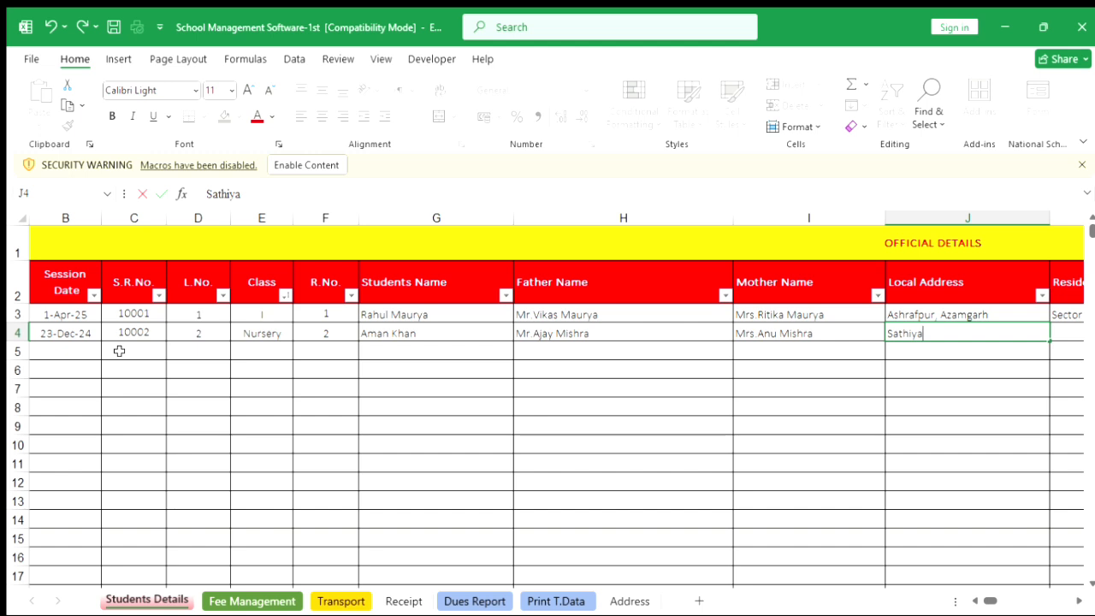
text(o, AZa)
key(BackSpace)
key(BackSpace)
text(zamgarh)
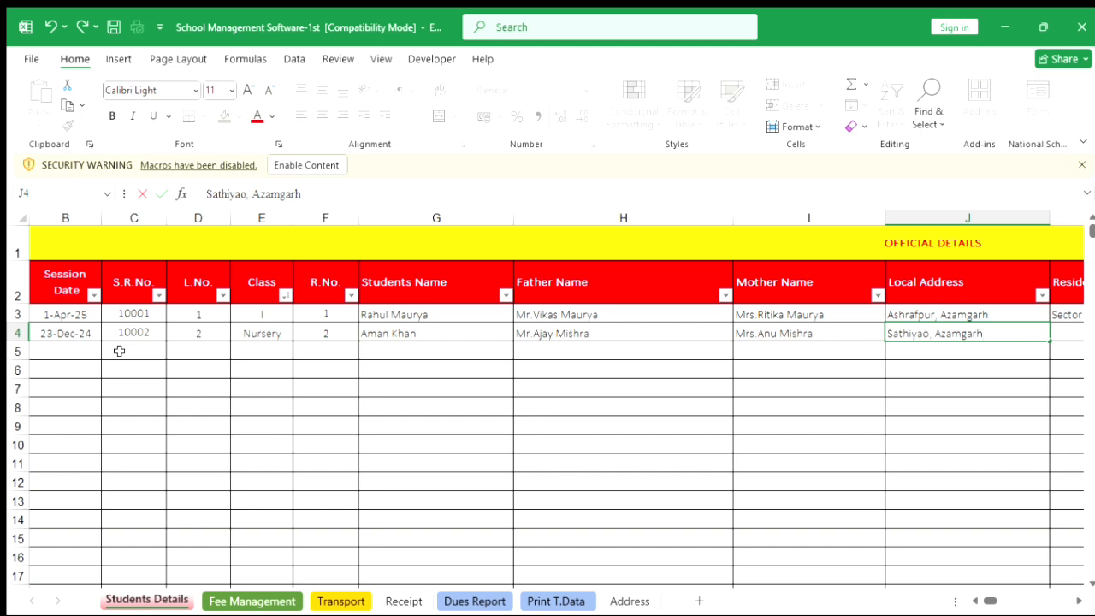
key(ctrl+Return)
key(Tab)
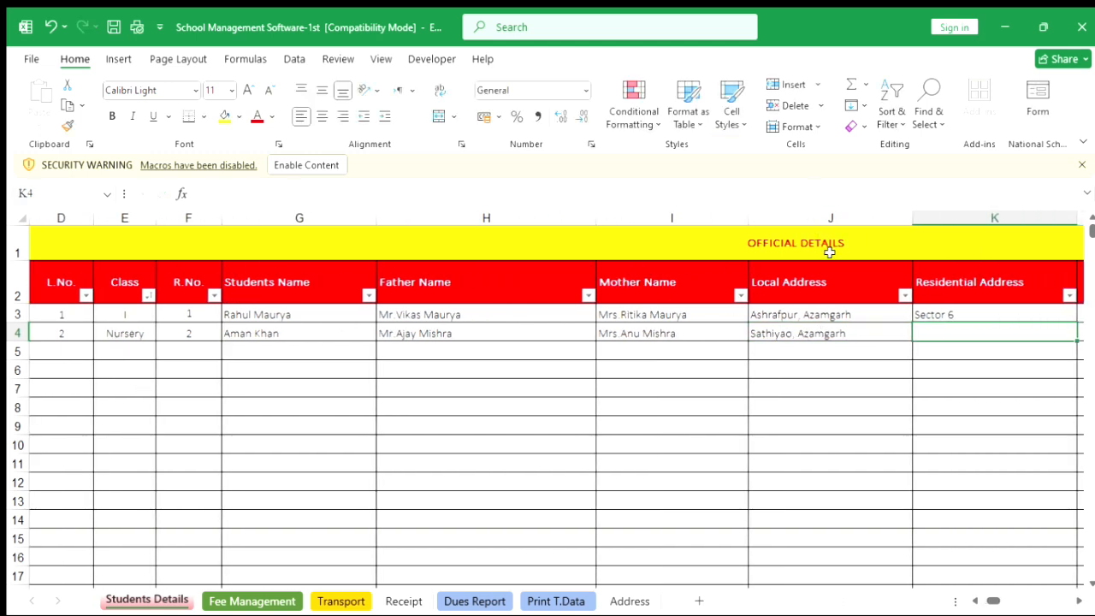
Apply list data validation to the Residential Address column, using the address list in column B of the Address sheet as source.
click(959, 229)
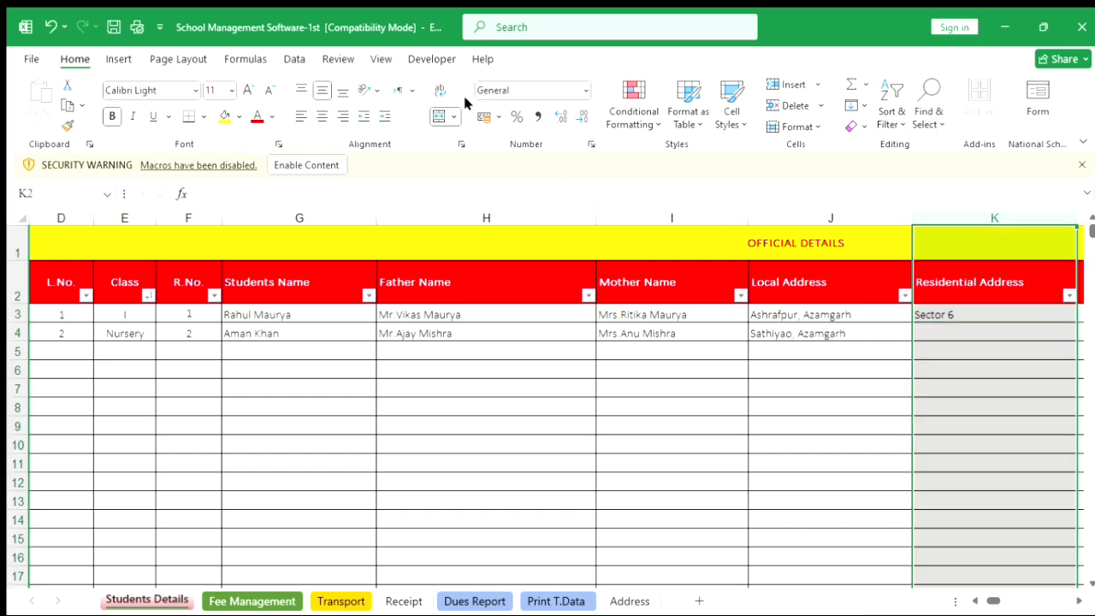
click(289, 59)
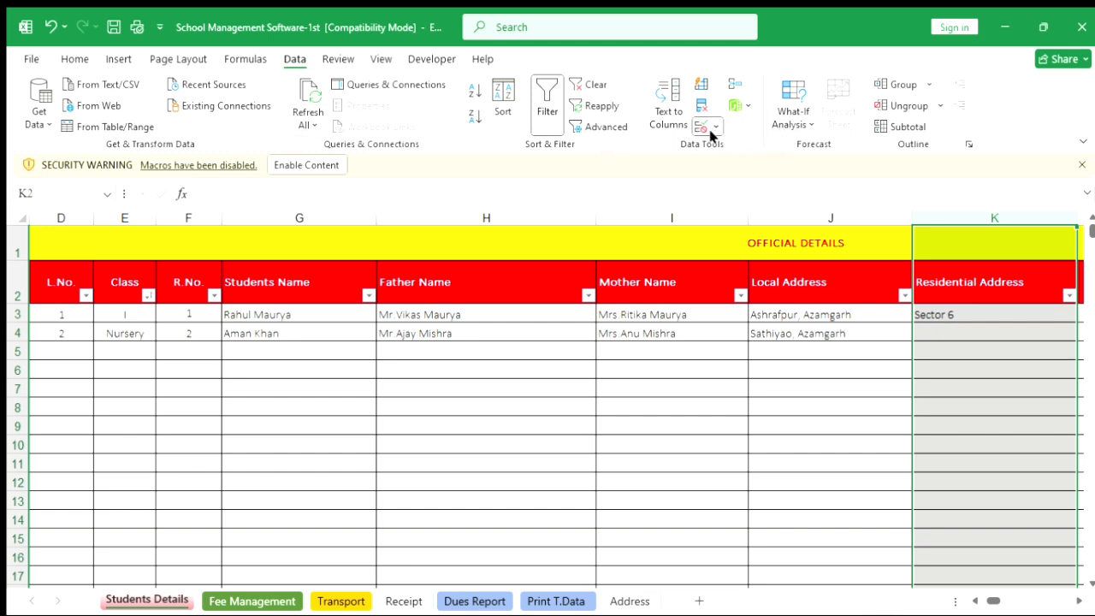
click(740, 147)
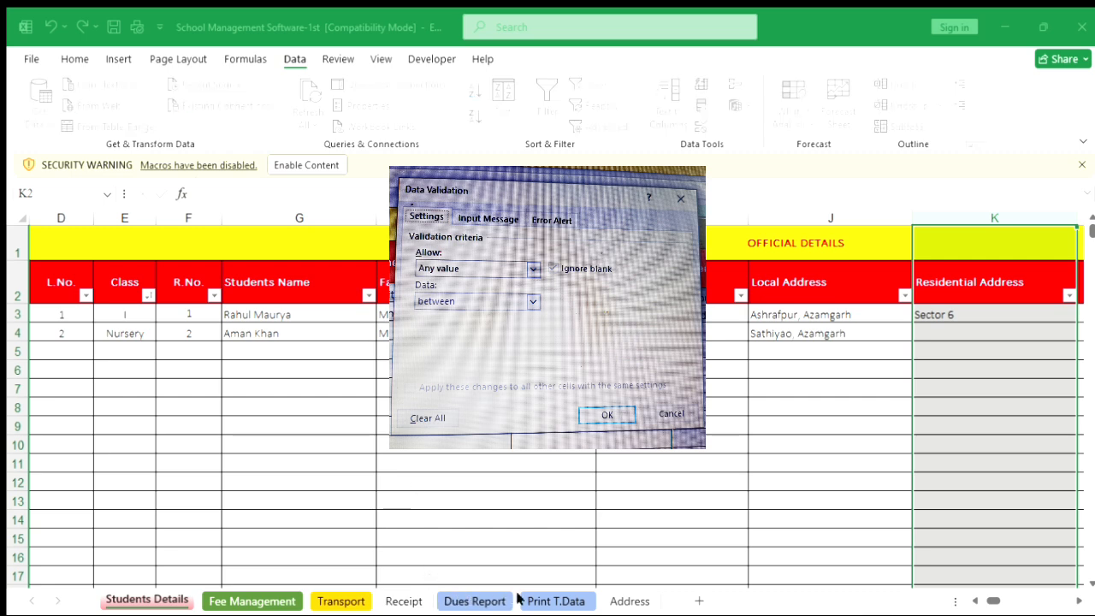
click(621, 594)
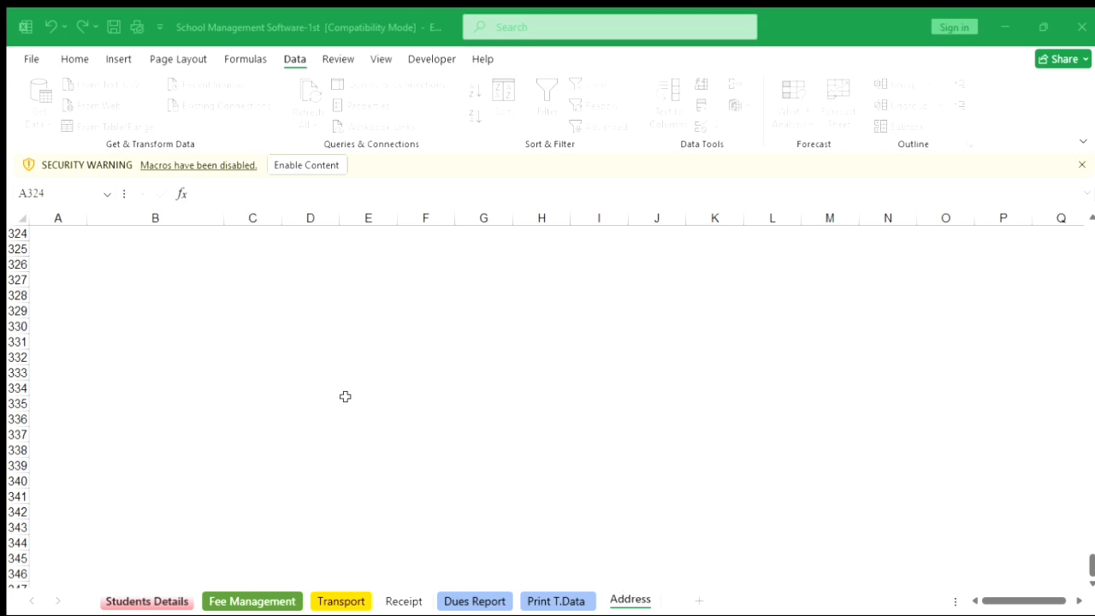
scroll(345, 395, up, 4)
scroll(345, 395, up, 20)
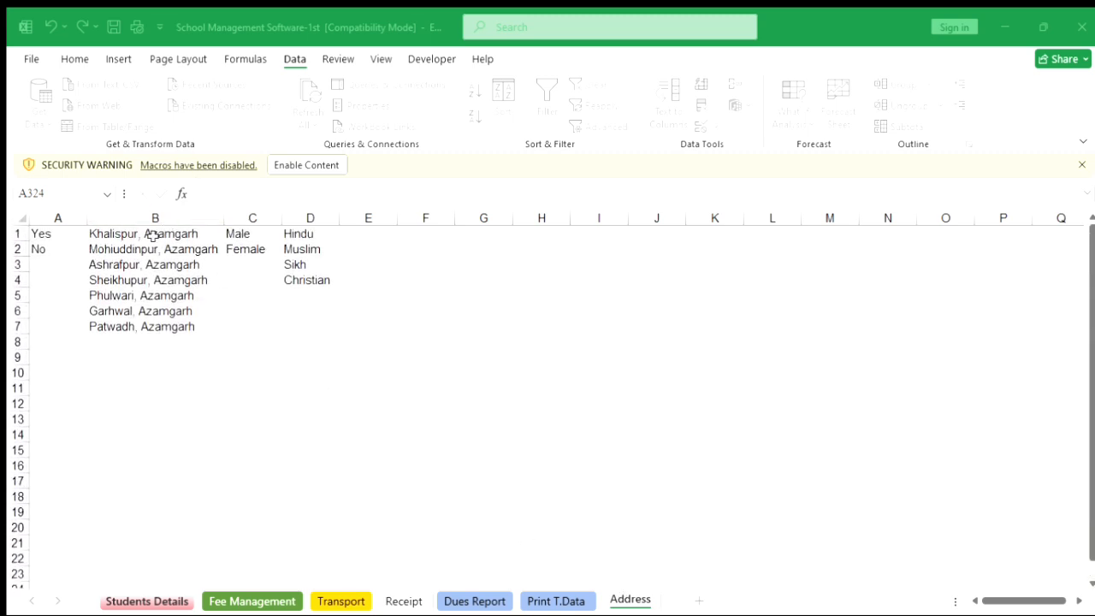
click(152, 234)
key(ctrl+c)
drag(152, 234, 186, 569)
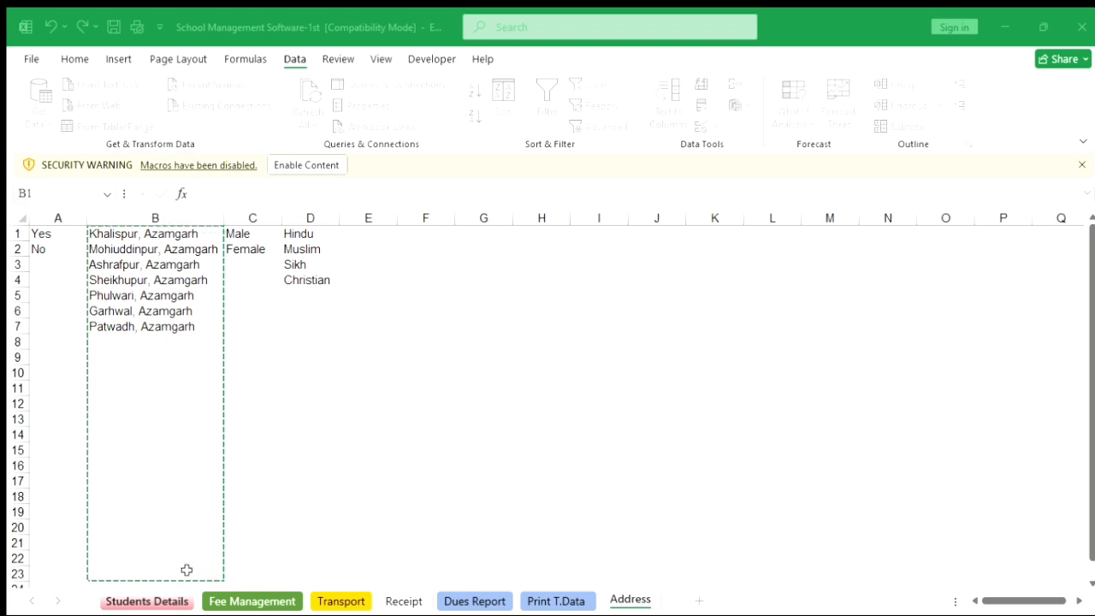
click(388, 230)
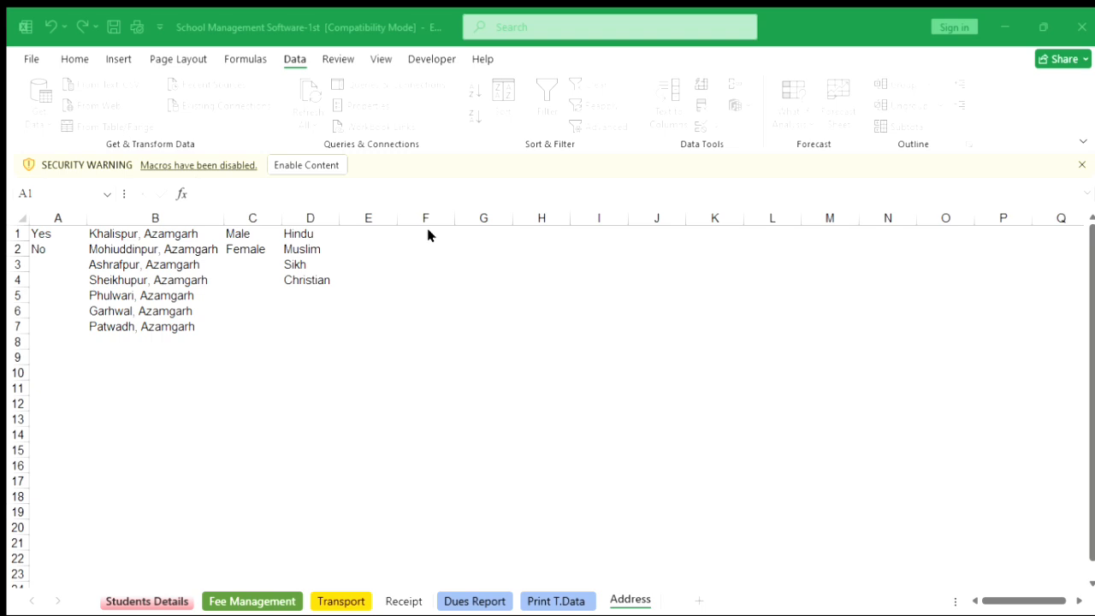
click(487, 433)
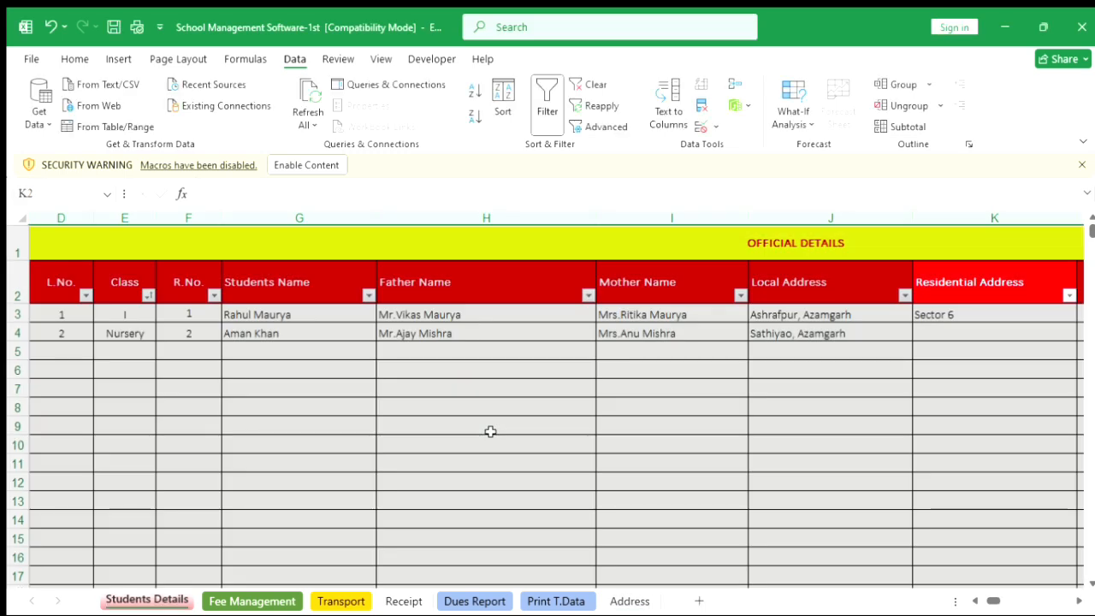
Set row 3's residential address to Ashrafpur, Azamgarh from the new list.
click(964, 314)
scroll(994, 382, right, 2)
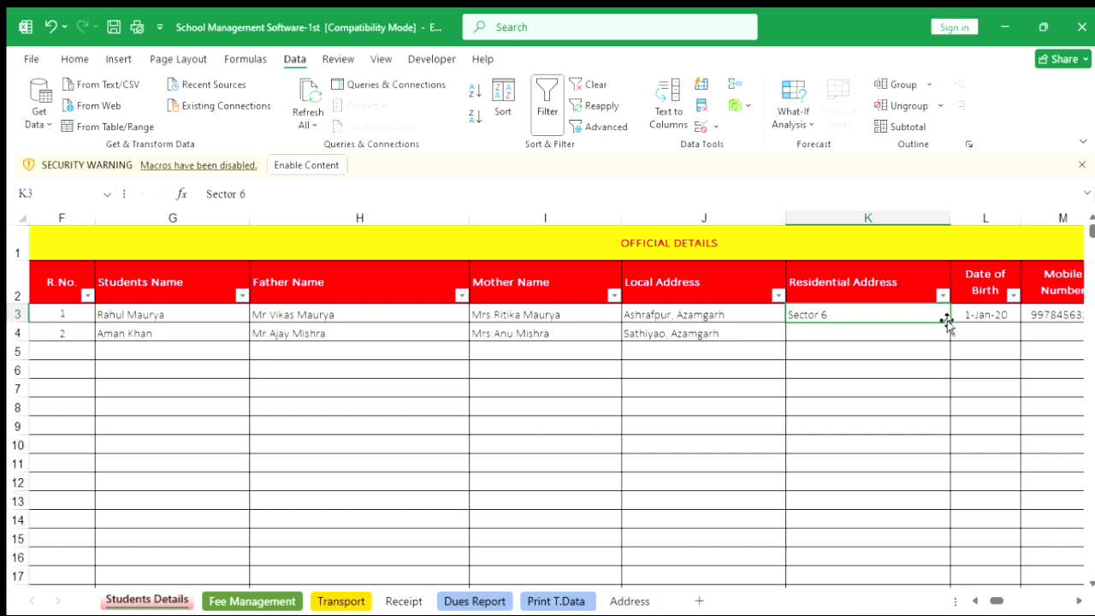
click(925, 337)
click(935, 313)
key(ctrl+r)
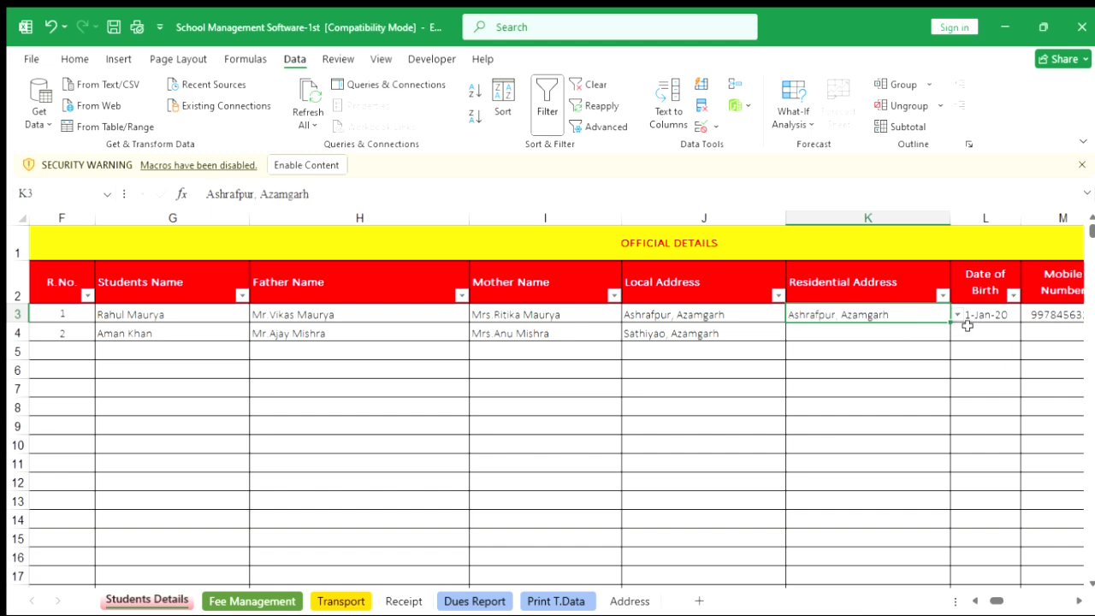
Fill row 3's residential address down the rest of the Residential Address column.
click(992, 315)
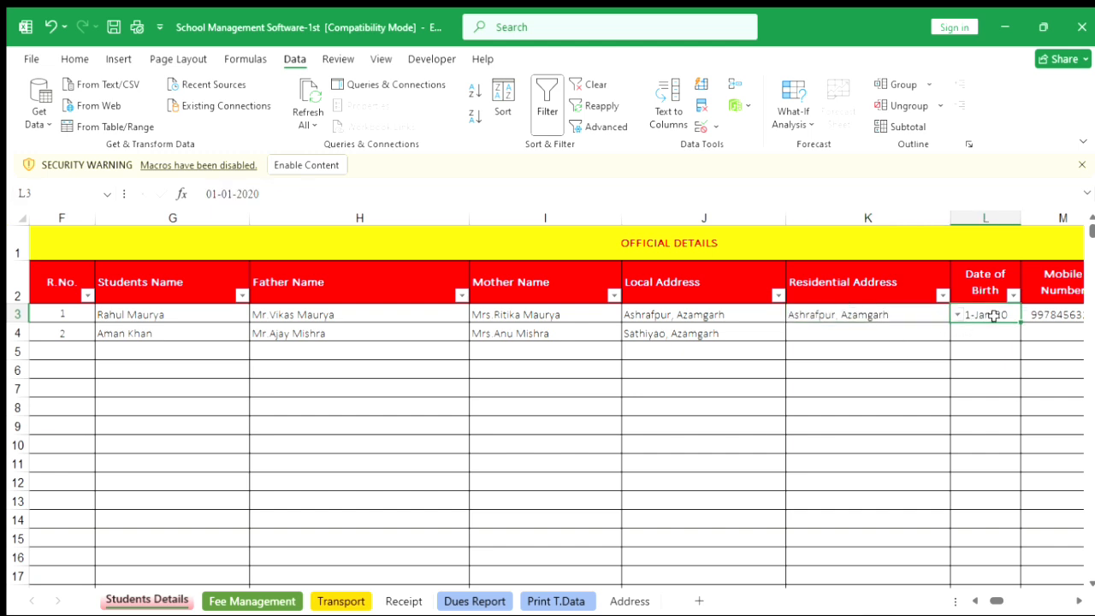
click(898, 335)
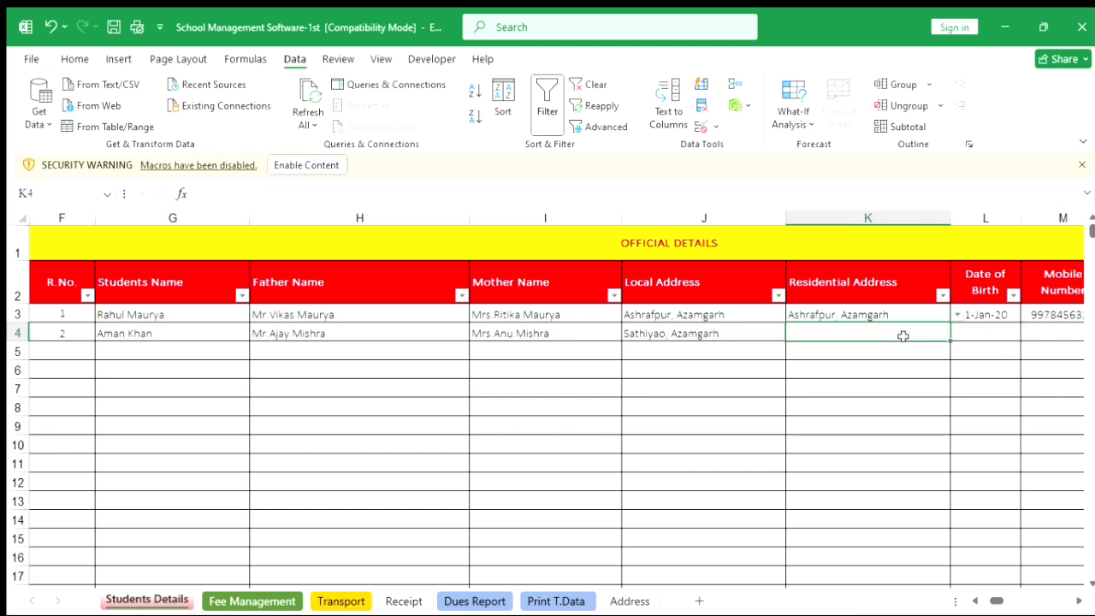
click(940, 310)
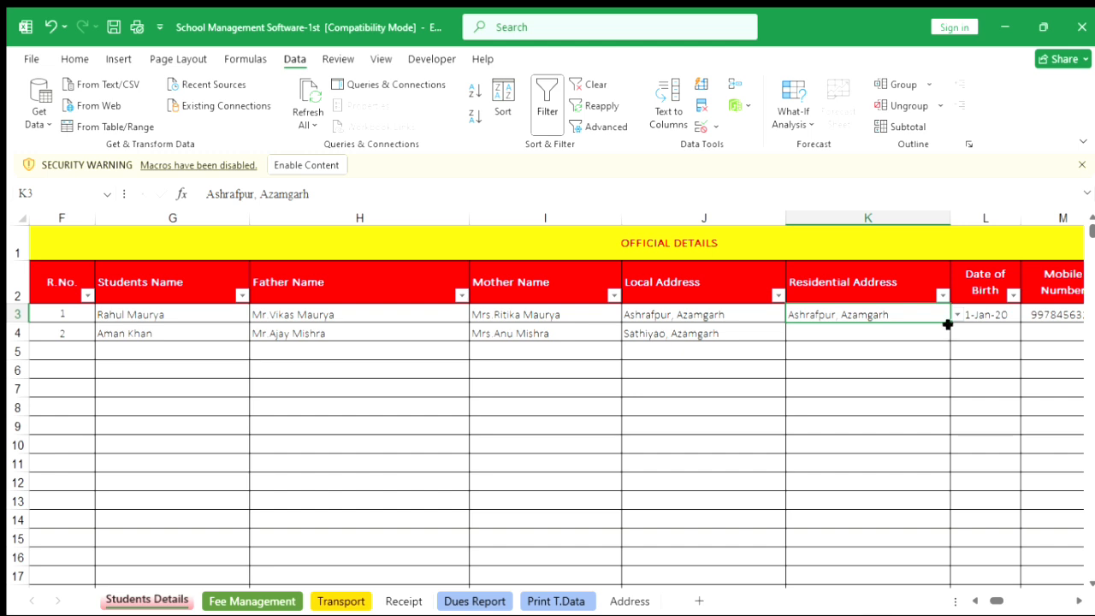
double_click(950, 323)
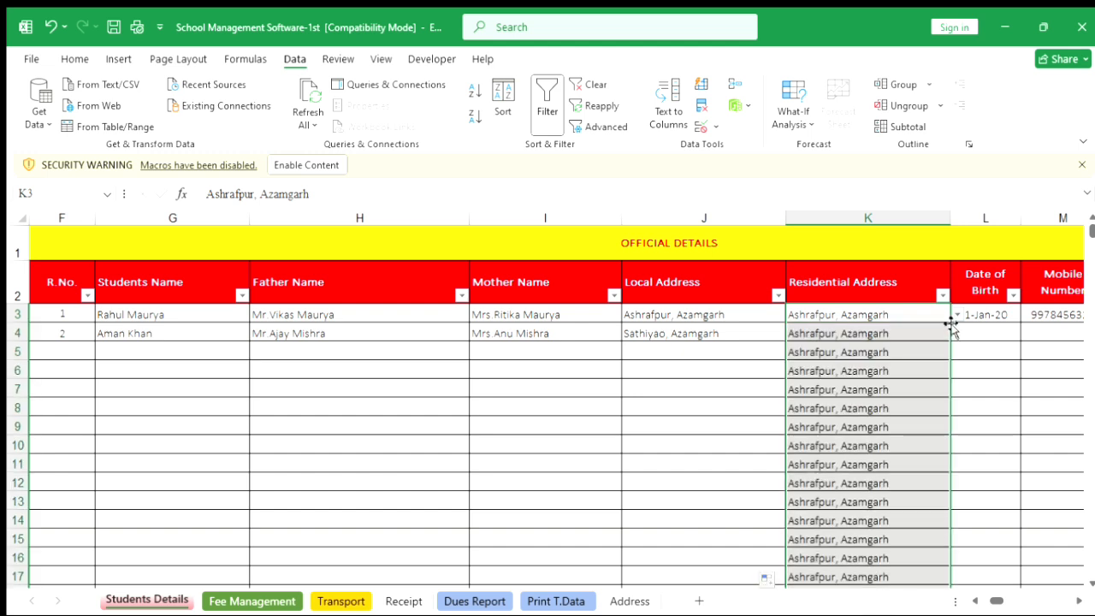
Clear the filled-down residential addresses below row 3, keeping only row 3's entry.
click(858, 220)
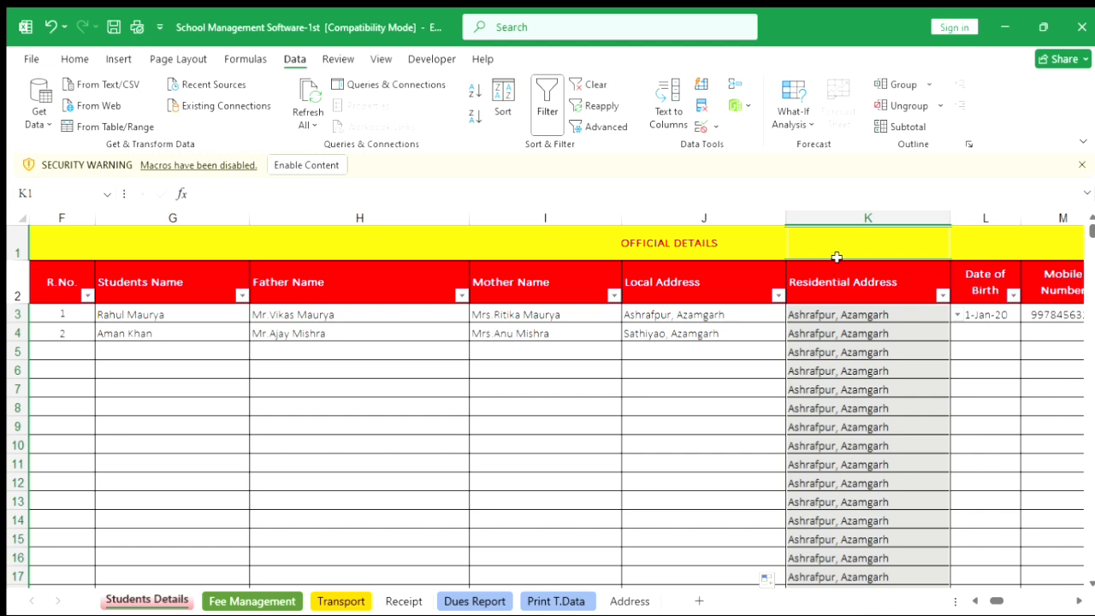
click(838, 236)
ctrl+click(838, 236)
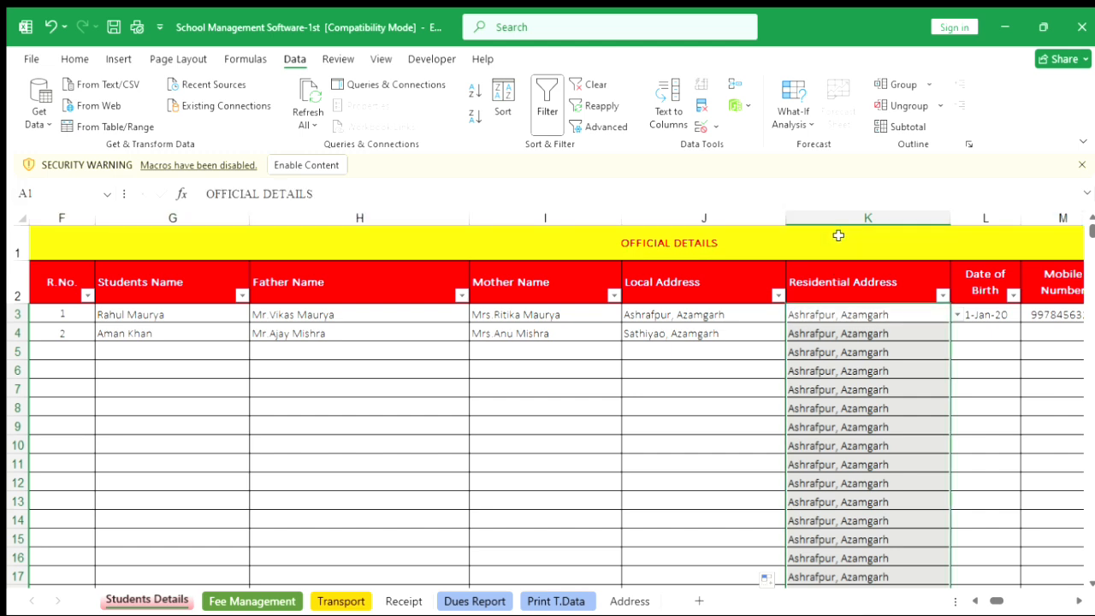
ctrl+click(814, 314)
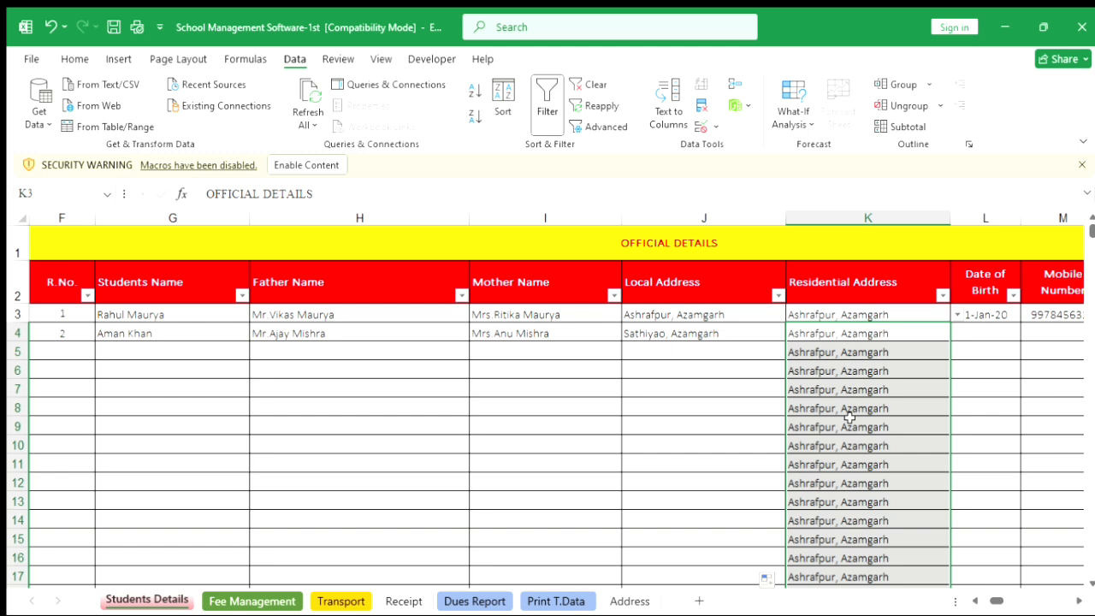
key(Delete)
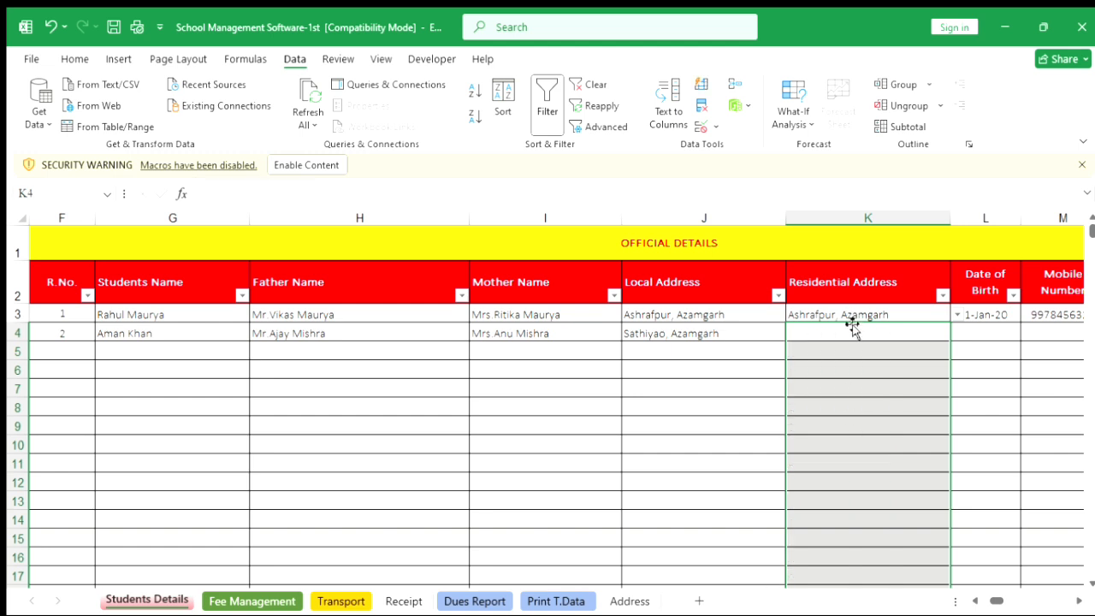
Pick Mohiuddinpur, Azamgarh from the dropdown as row 4's residential address.
click(837, 326)
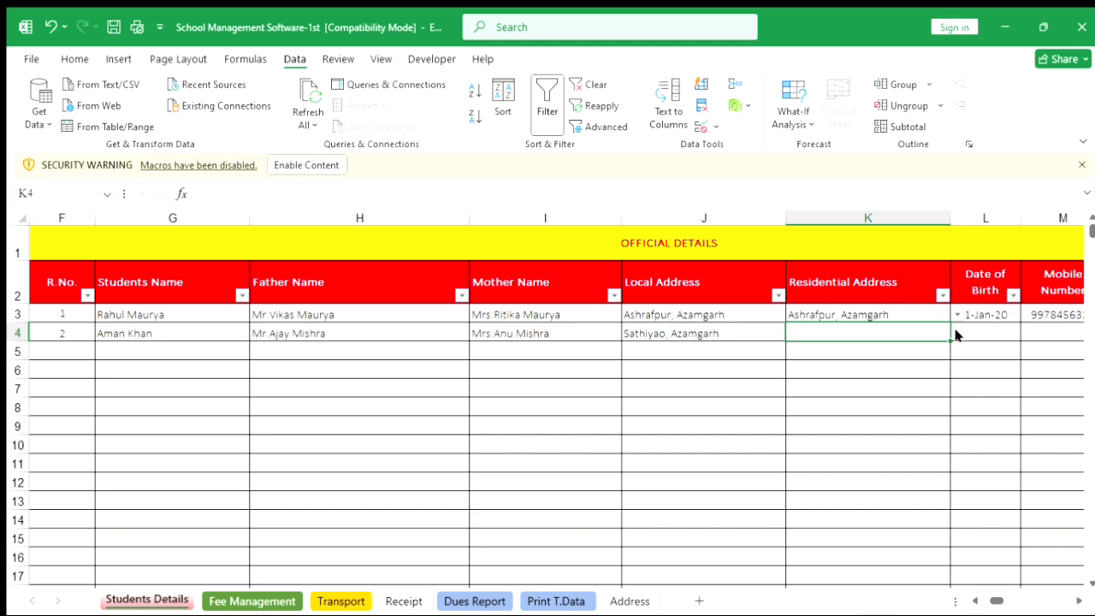
click(905, 352)
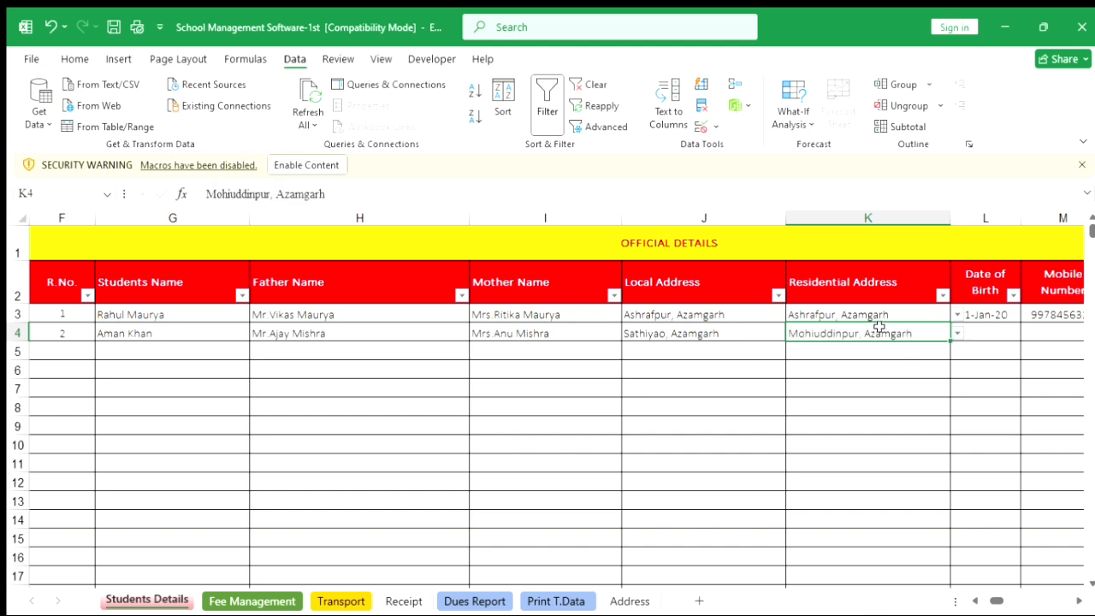
Enter the student's date of birth in row 4's Date of Birth cell.
click(983, 331)
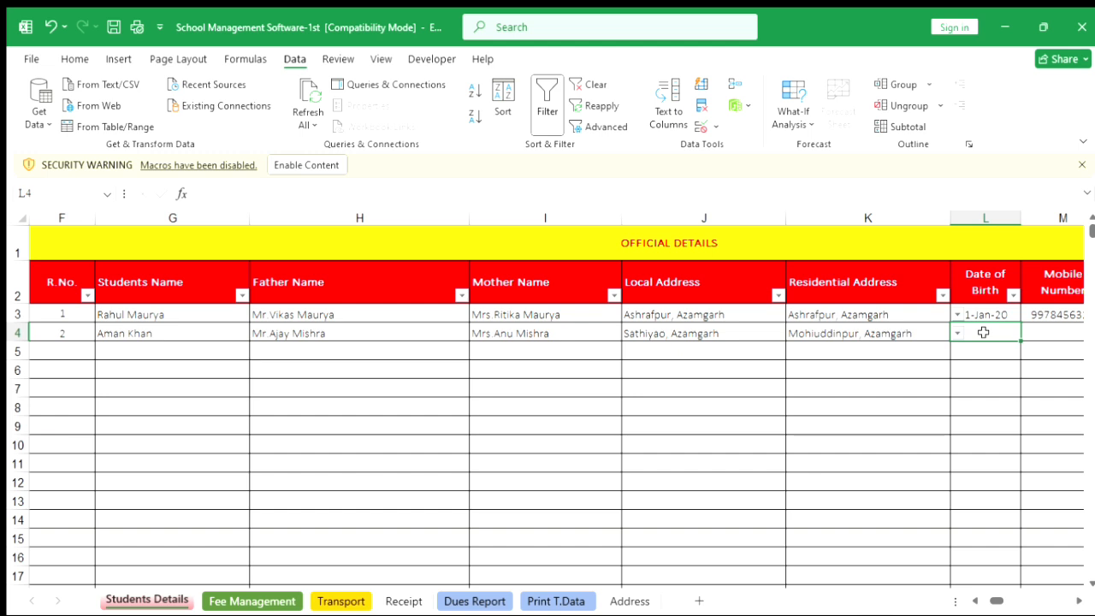
text(14/)
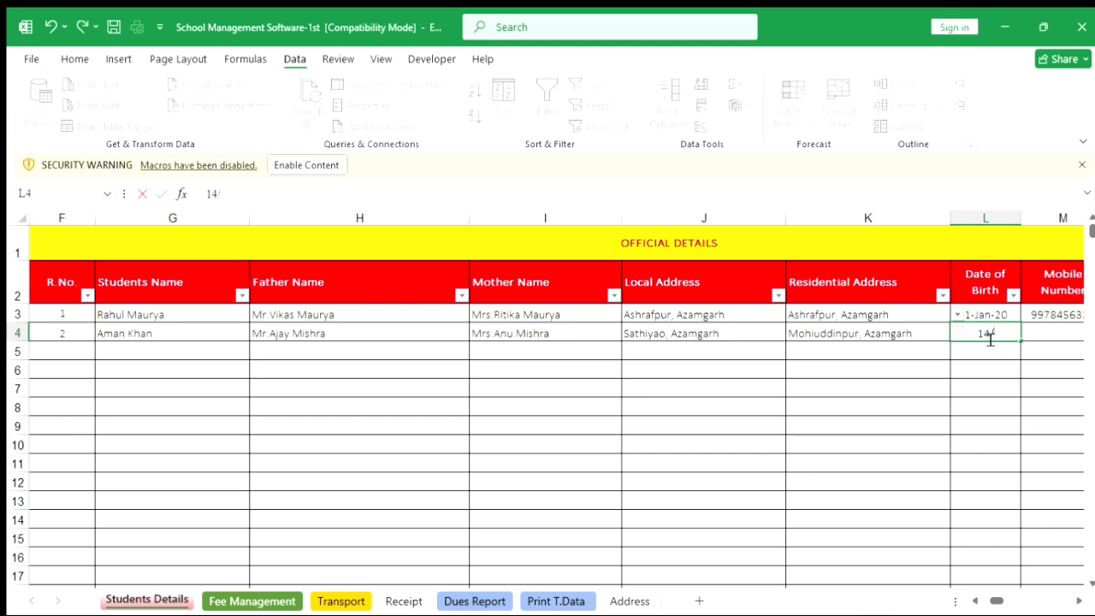
text(4/)
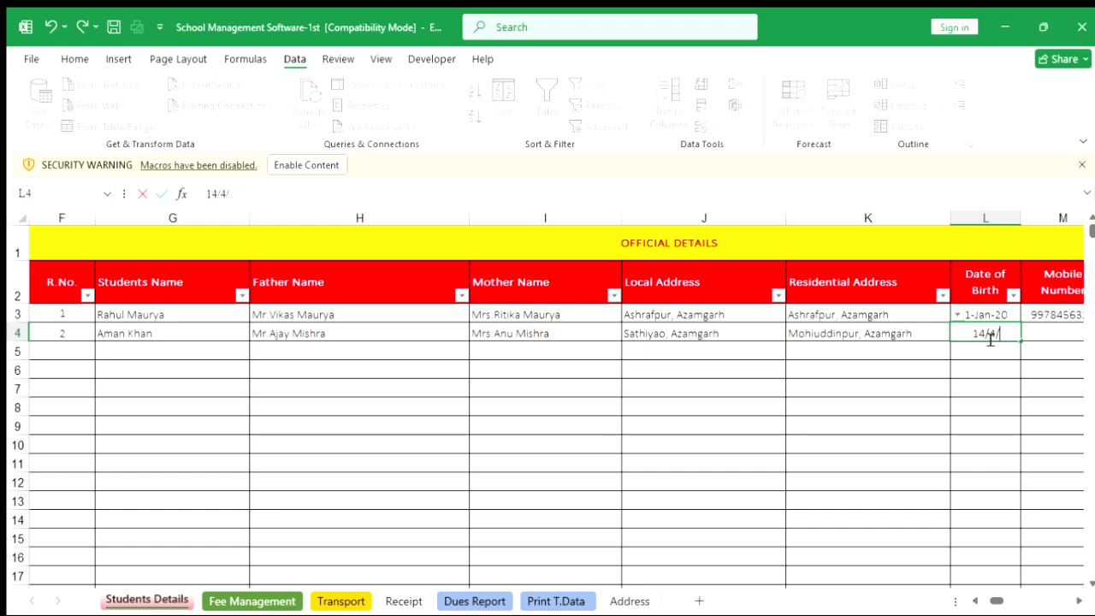
text(2002)
key(Tab)
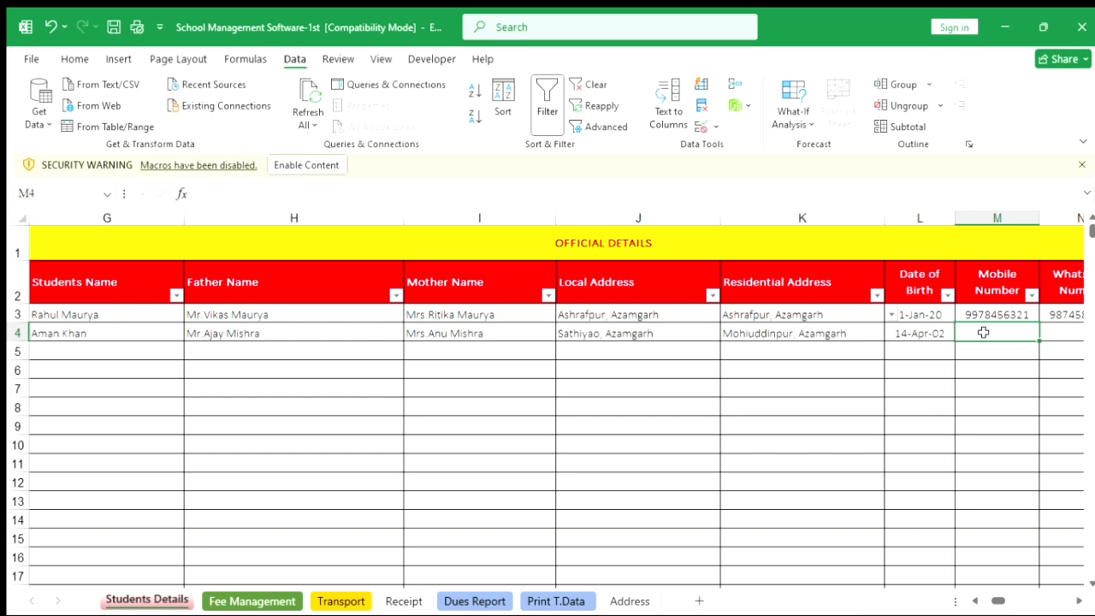
Enter the student's mobile number and WhatsApp number in row 4.
text(484984654)
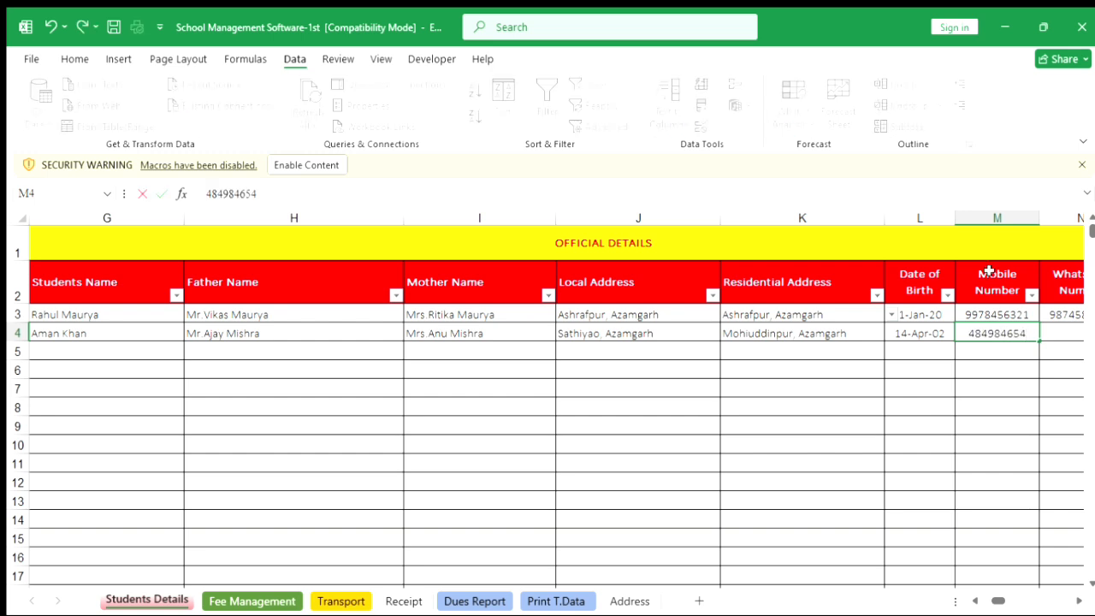
key(Tab)
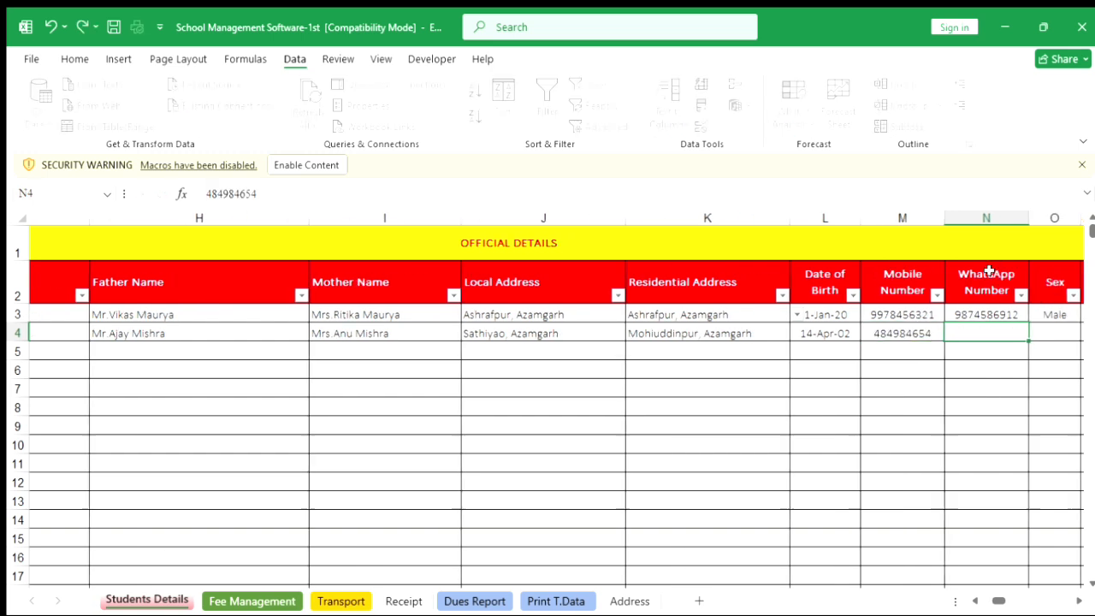
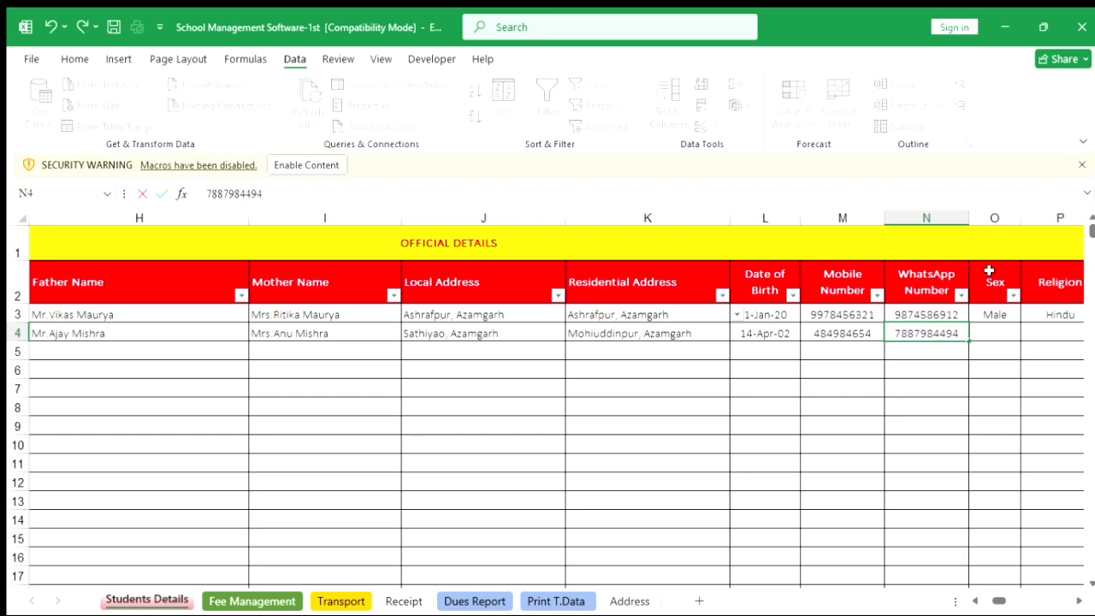
key(Tab)
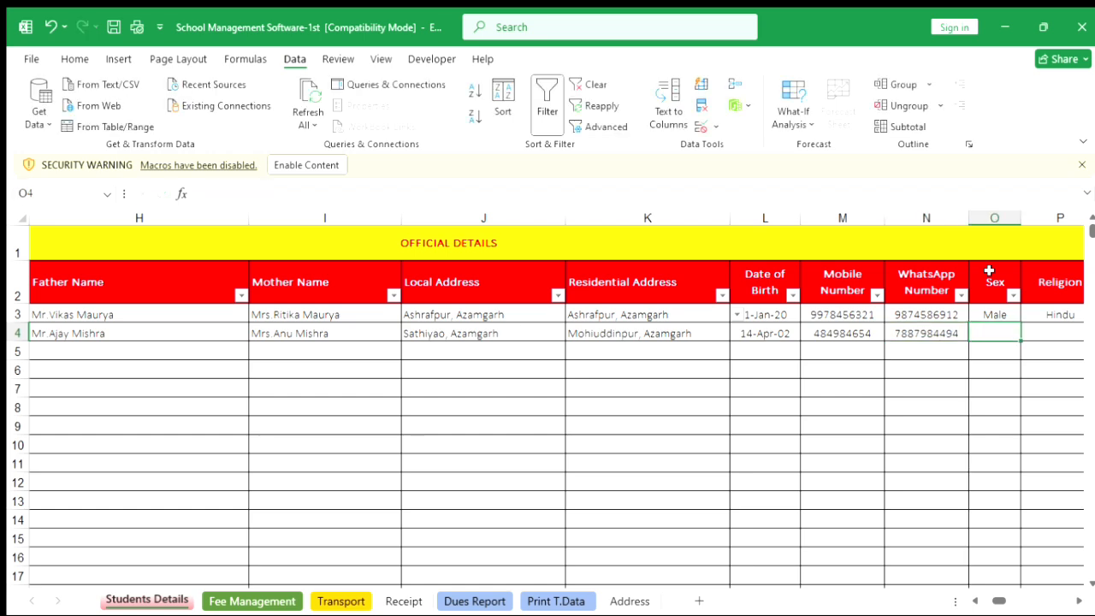
Set row 4's Sex to Male and Religion to Hindu.
text(Male)
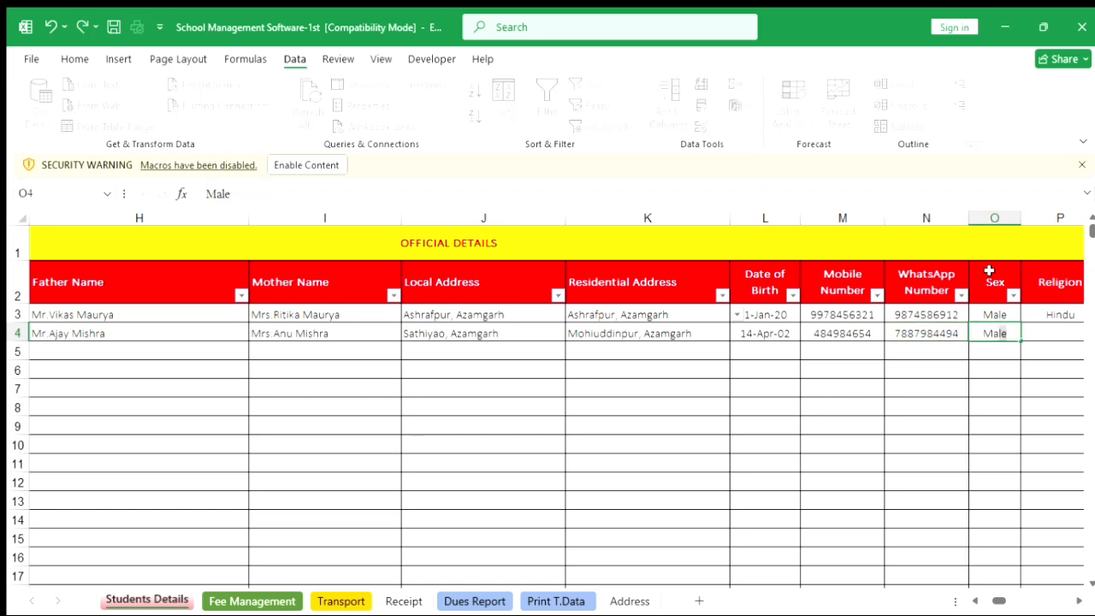
key(Tab)
text(H)
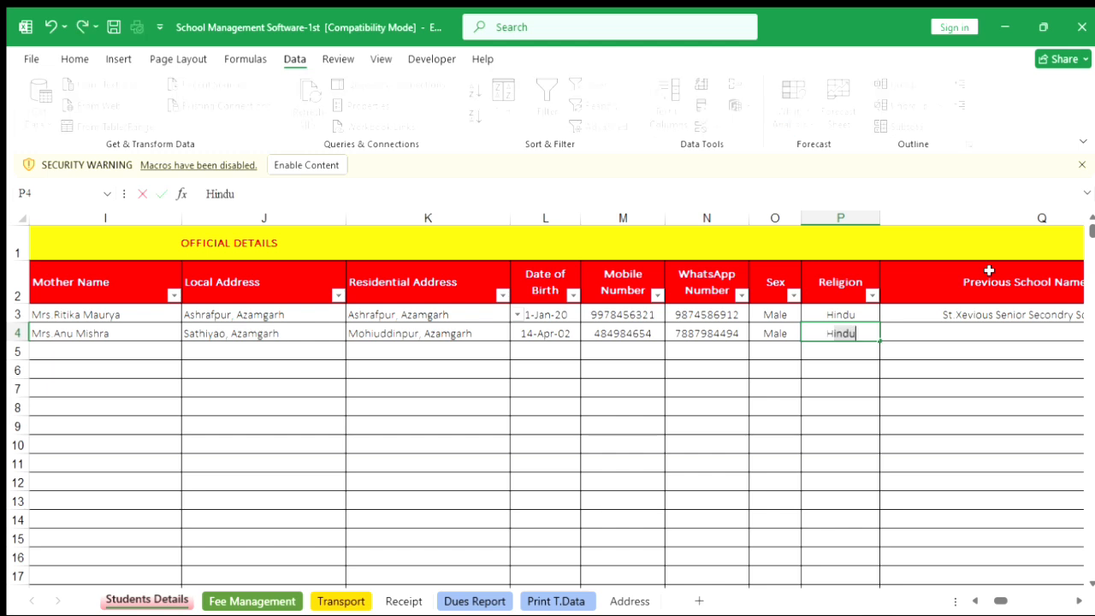
key(Tab)
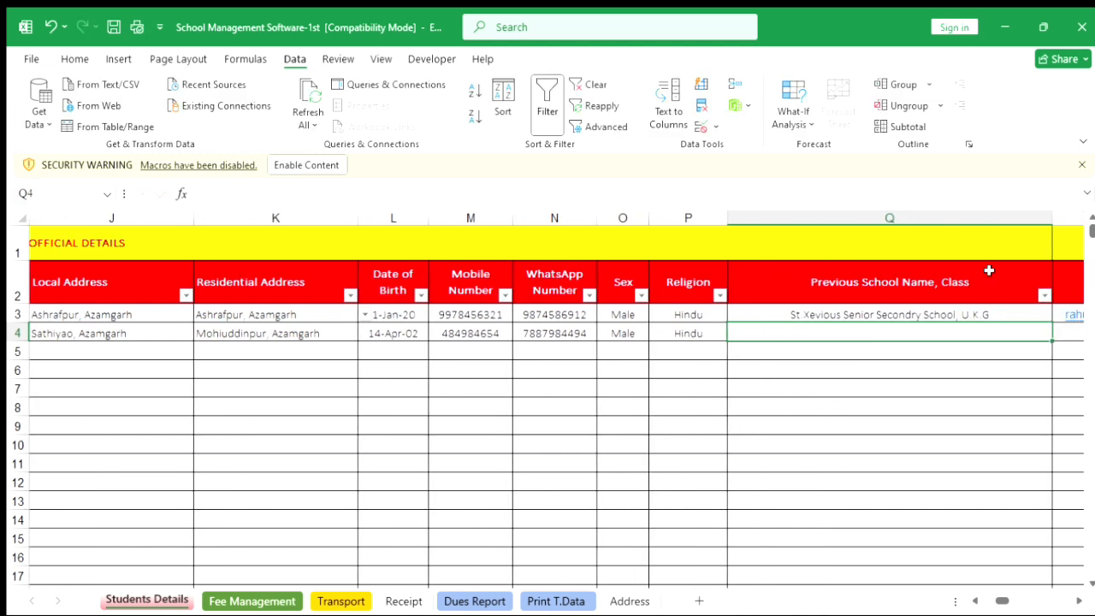
Enter Aadsd as the previous school and fill in the student's e-mail address in row 4.
text(Aadsd)
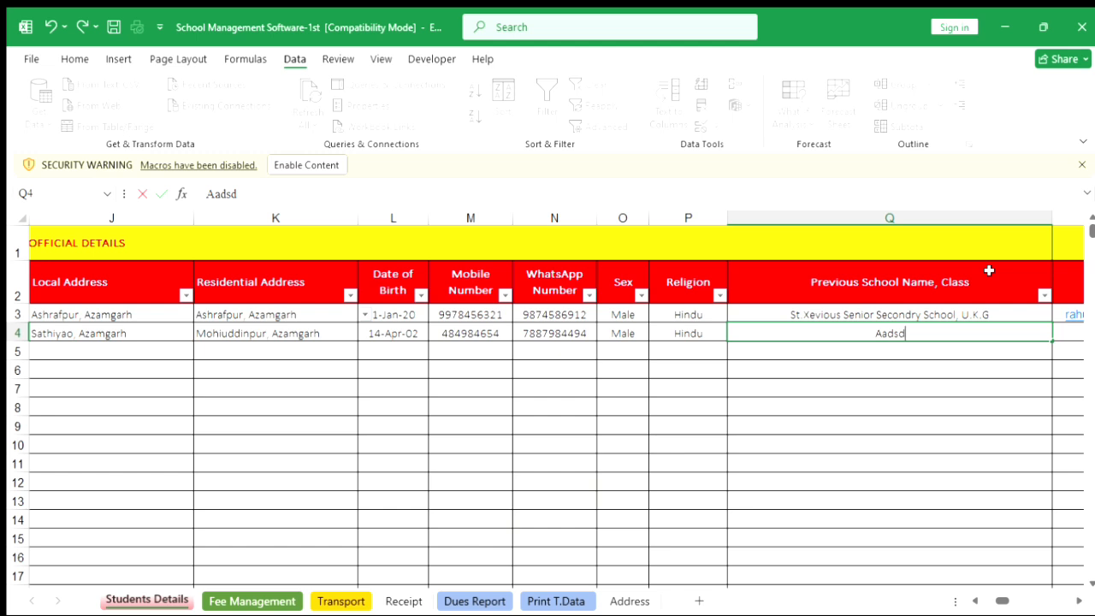
key(Tab)
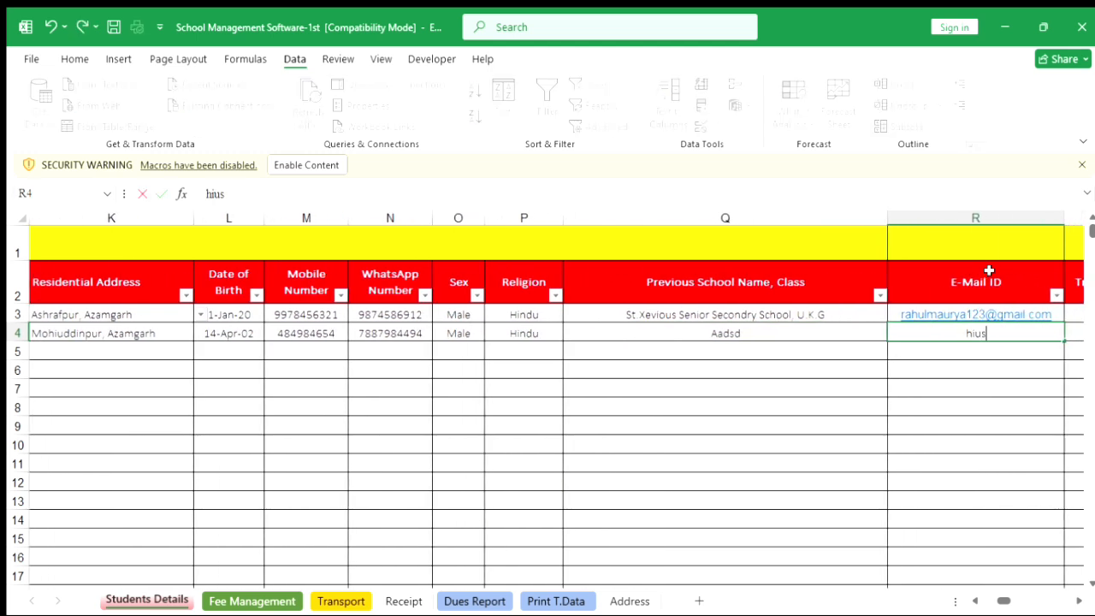
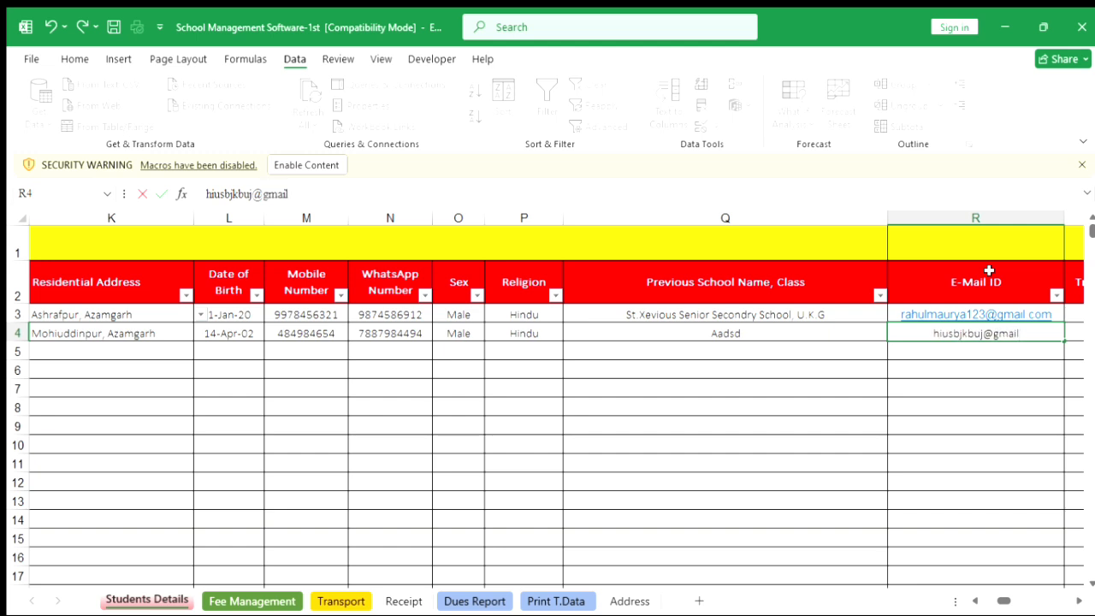
key(Tab)
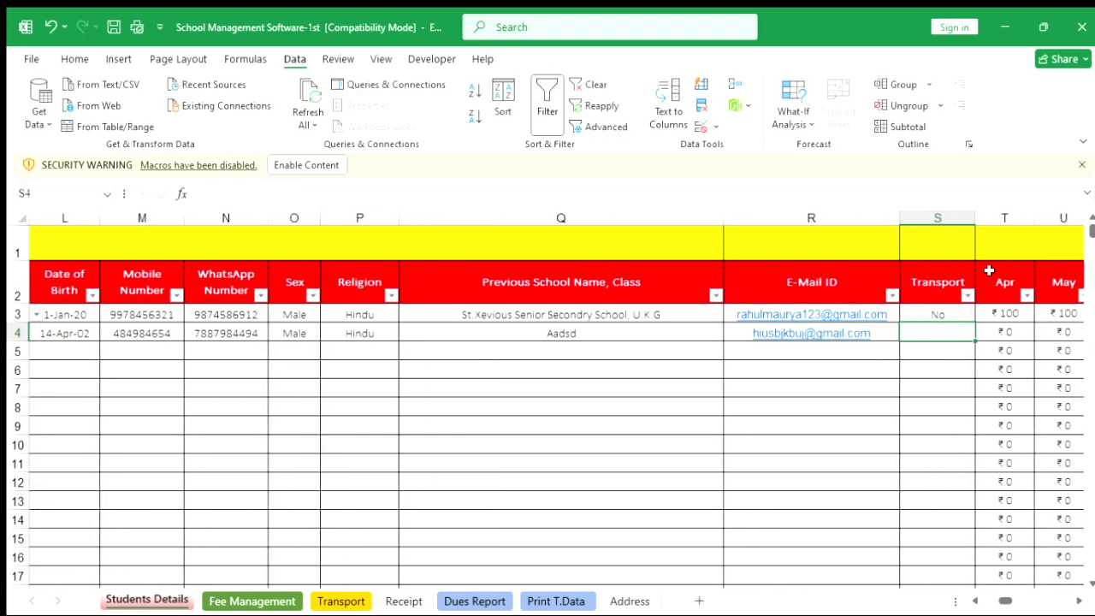
Set row 4's Transport to Yes.
text(Yes)
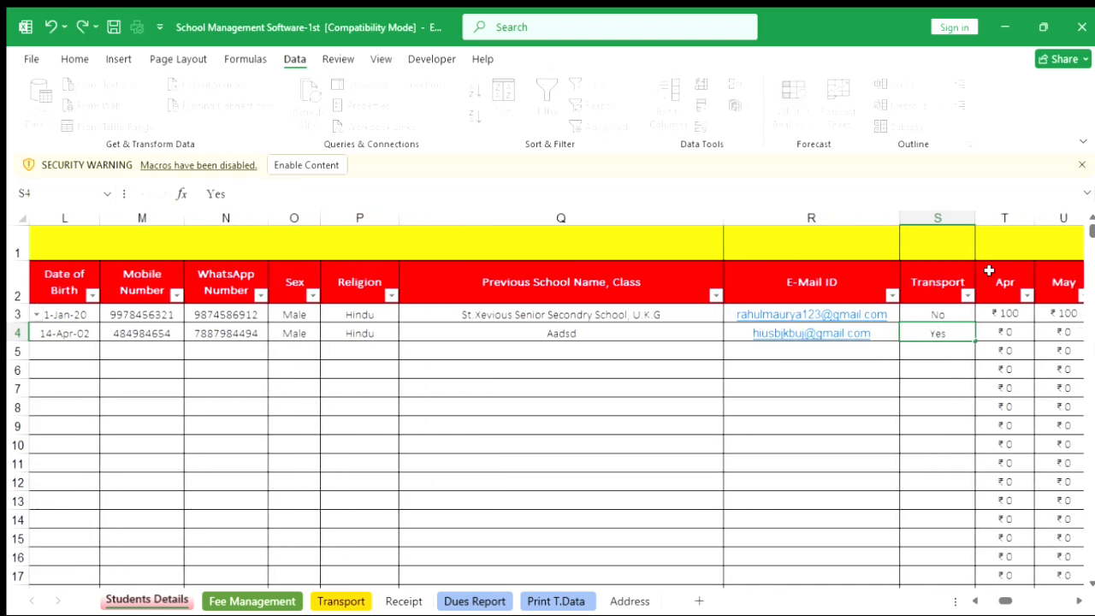
key(Tab)
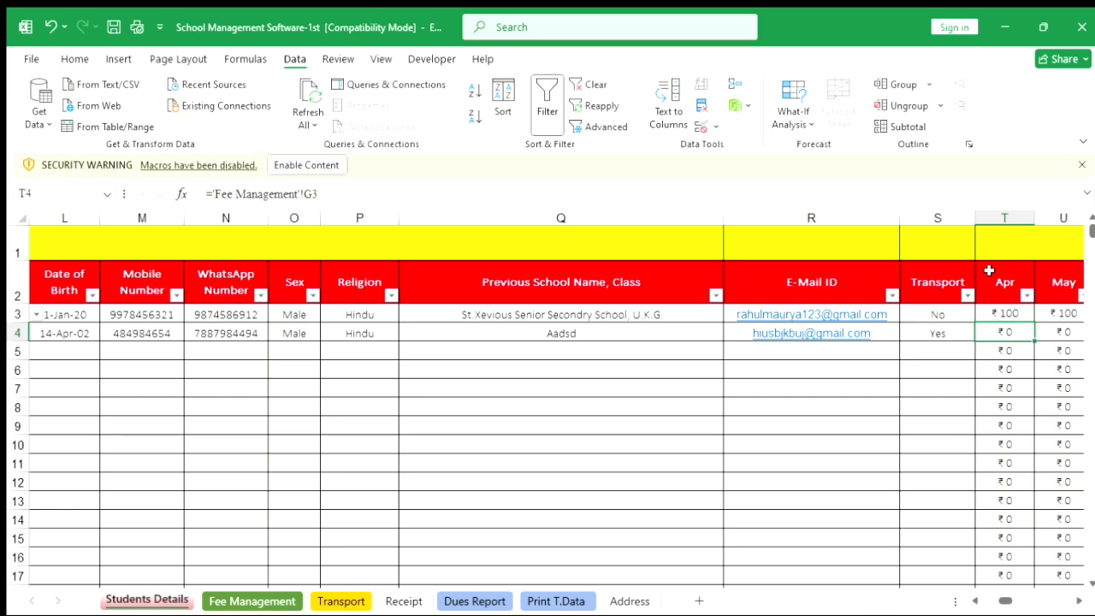
Compare the new student's row on the Fee Management sheet with the Students Details records.
scroll(548, 396, left, 5)
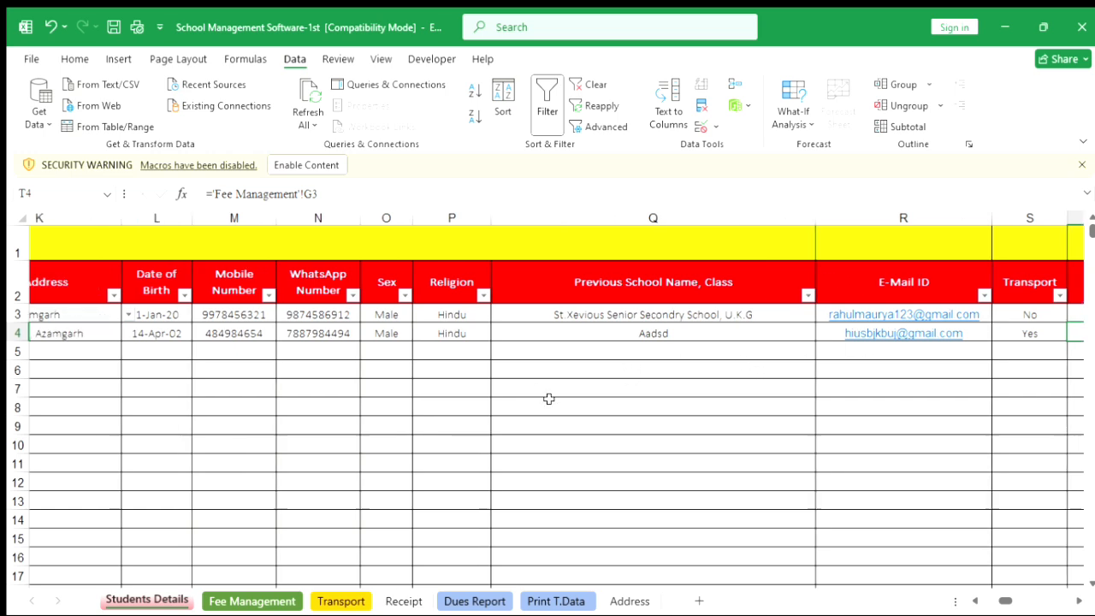
scroll(548, 398, left, 8)
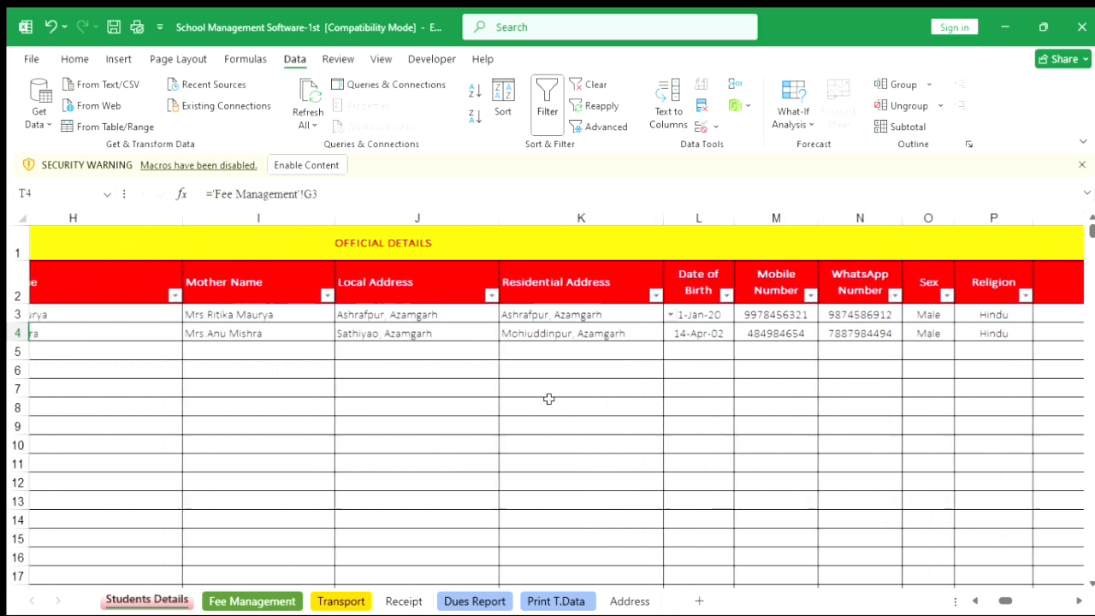
scroll(548, 398, left, 1)
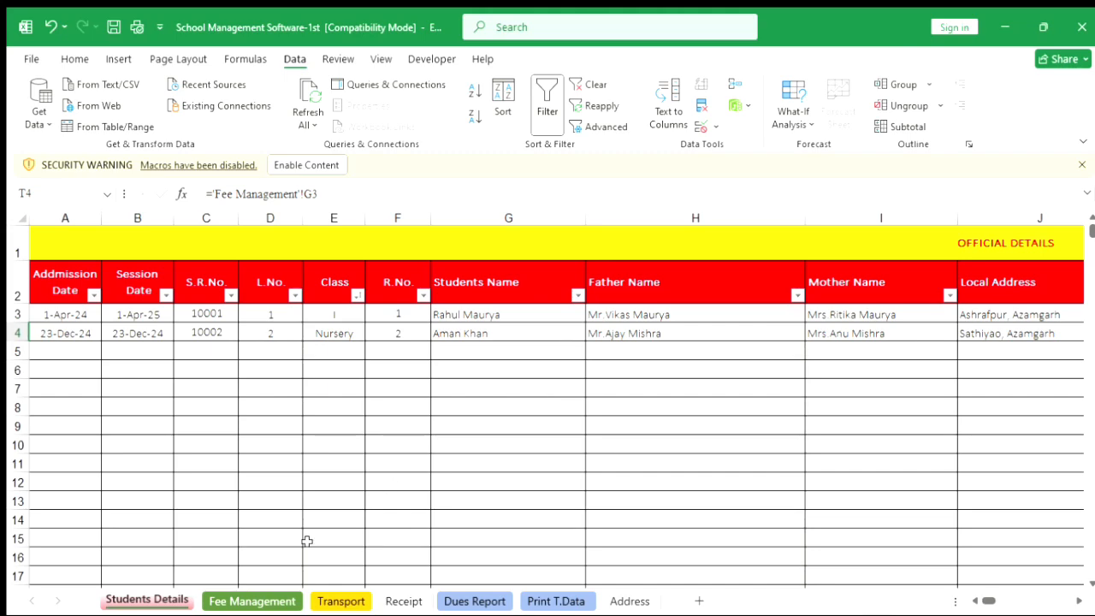
click(253, 599)
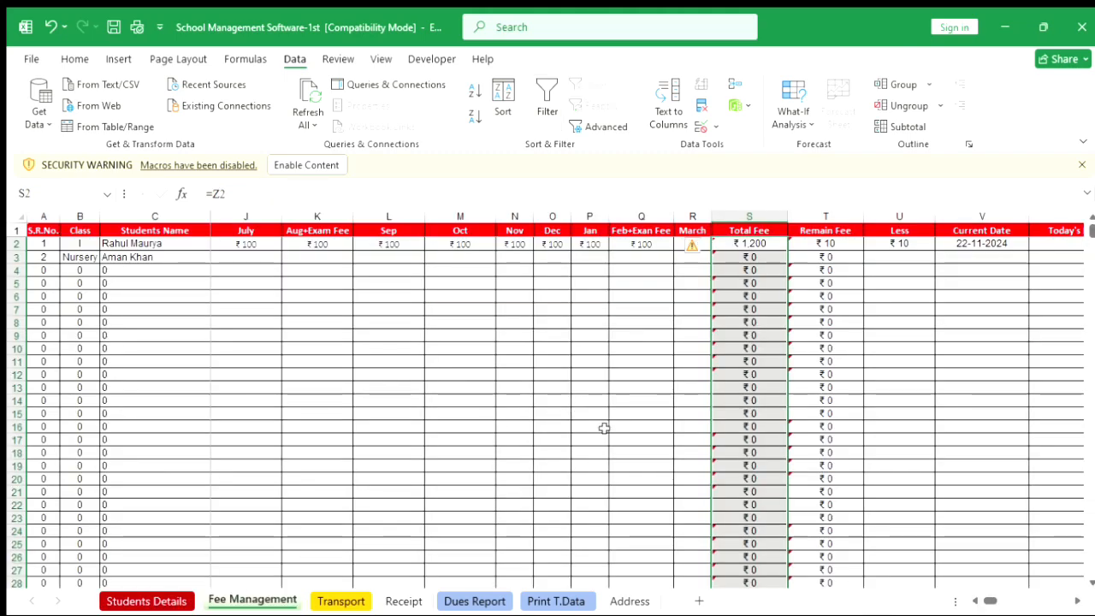
scroll(603, 427, left, 10)
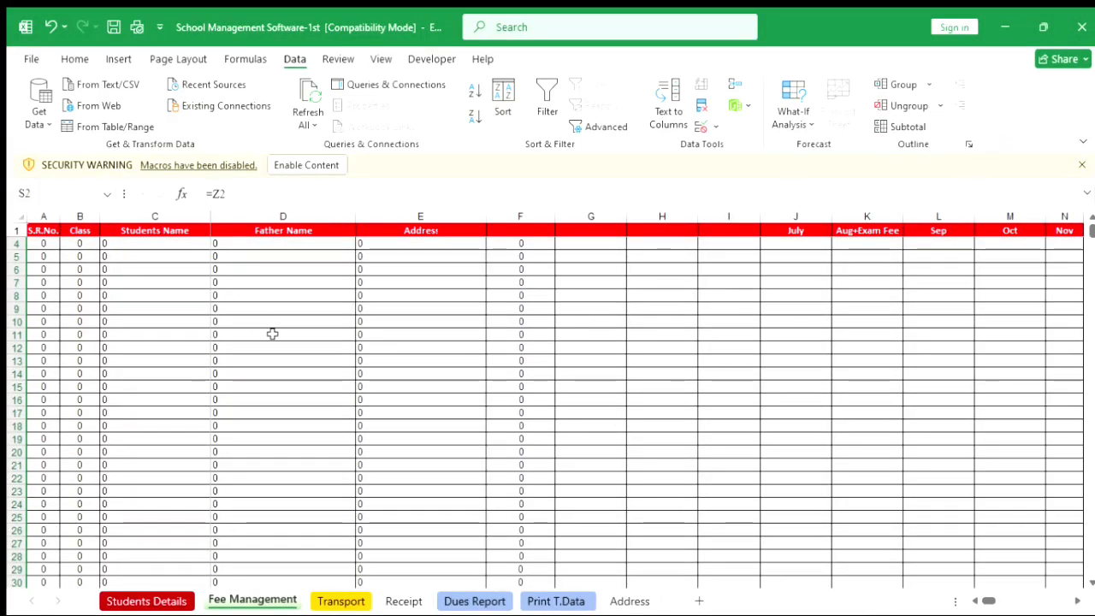
scroll(272, 334, up, 1)
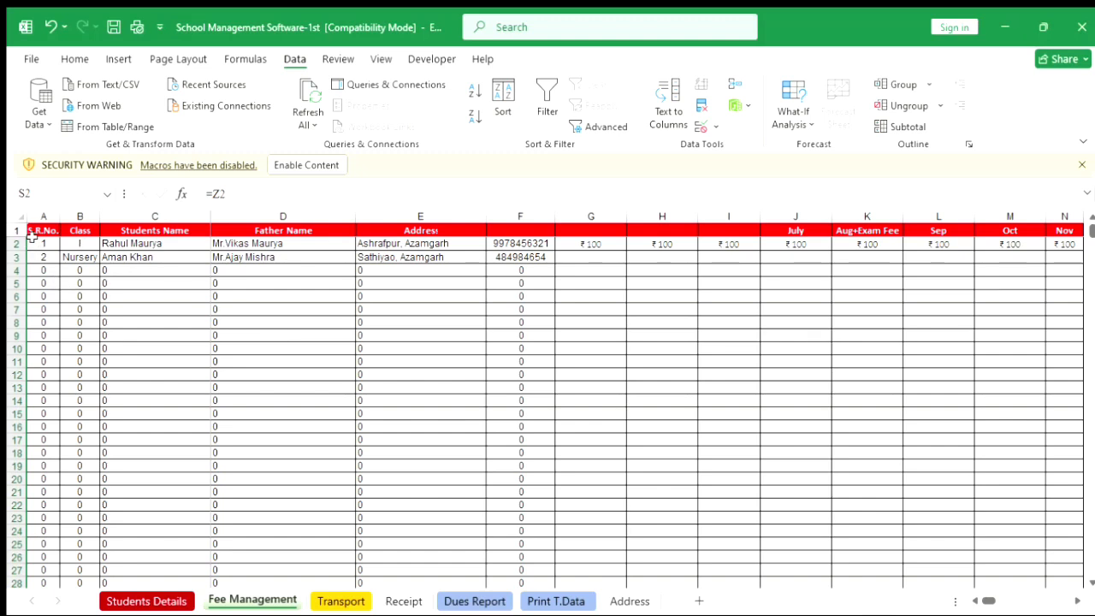
drag(31, 241, 528, 259)
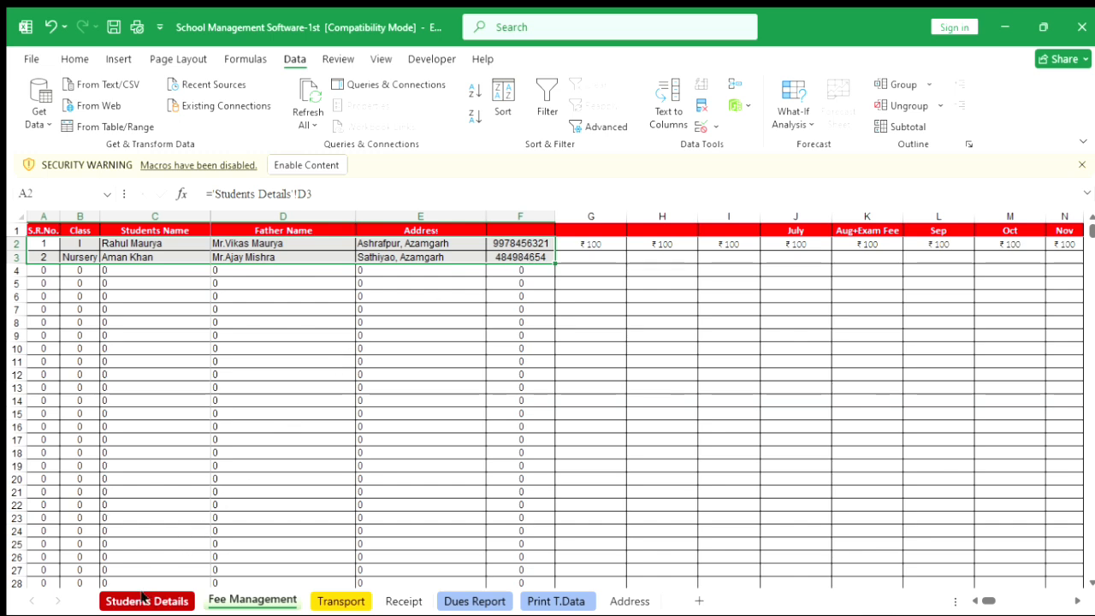
click(142, 599)
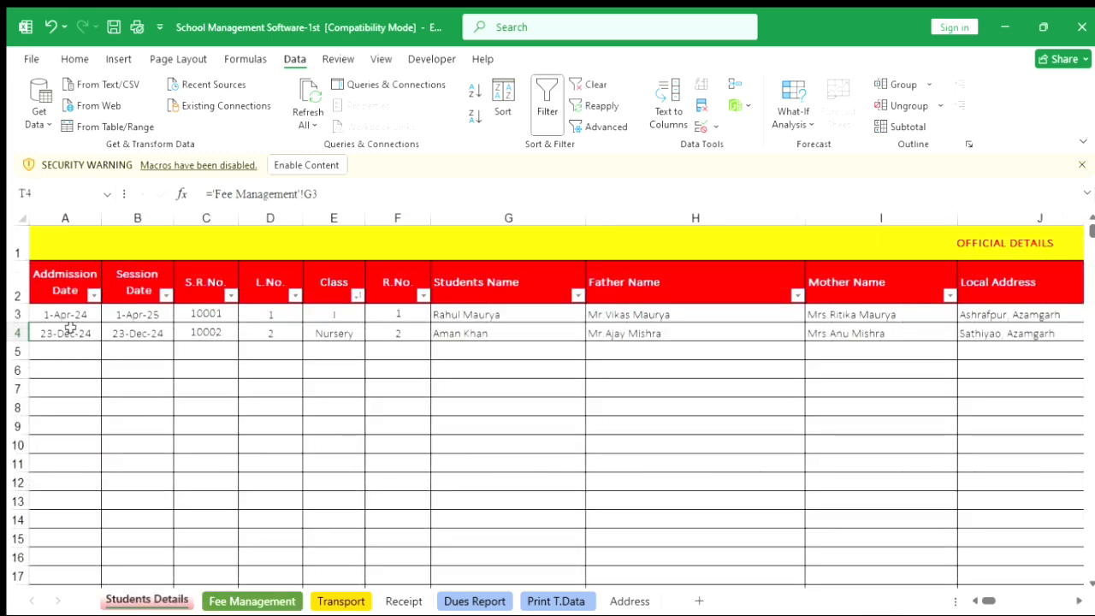
drag(54, 309, 815, 328)
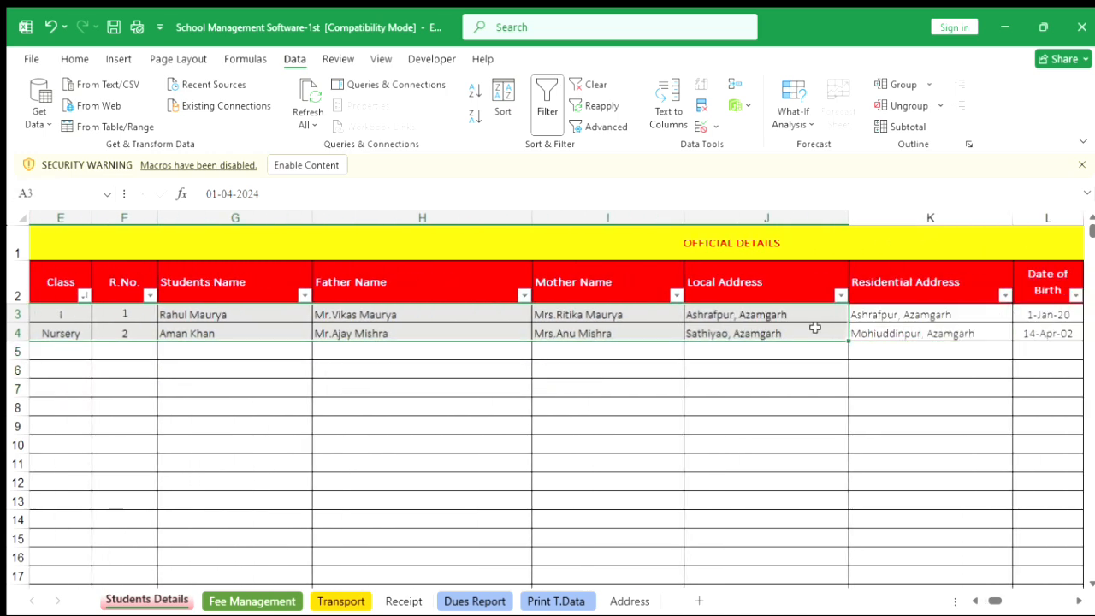
click(233, 598)
click(489, 359)
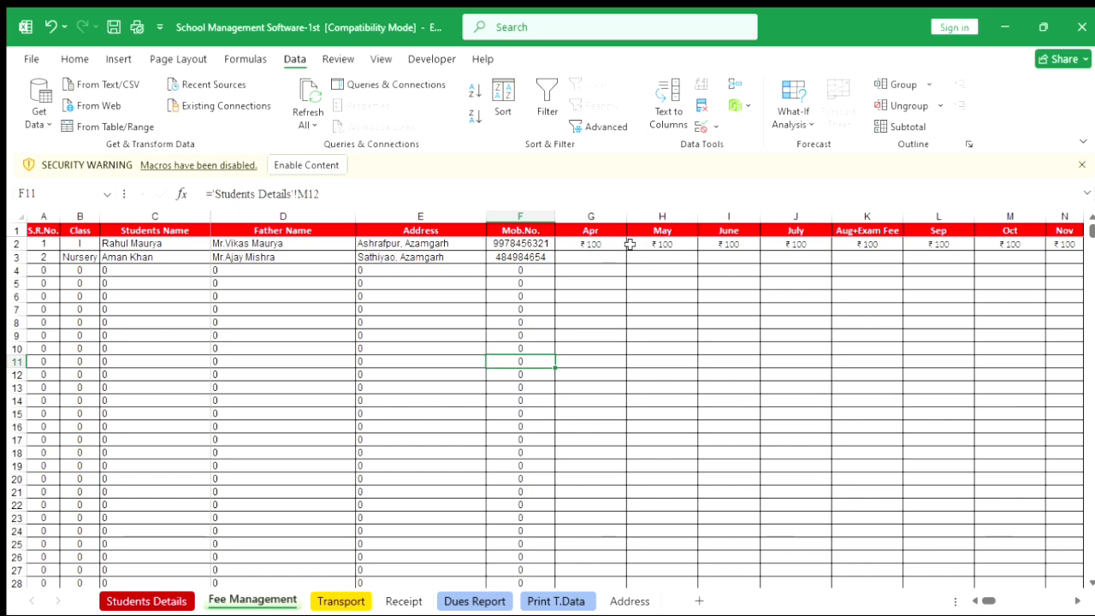
Enter a Total Fee of 1200 for the new student's row on the Fee Management sheet.
drag(614, 244, 864, 244)
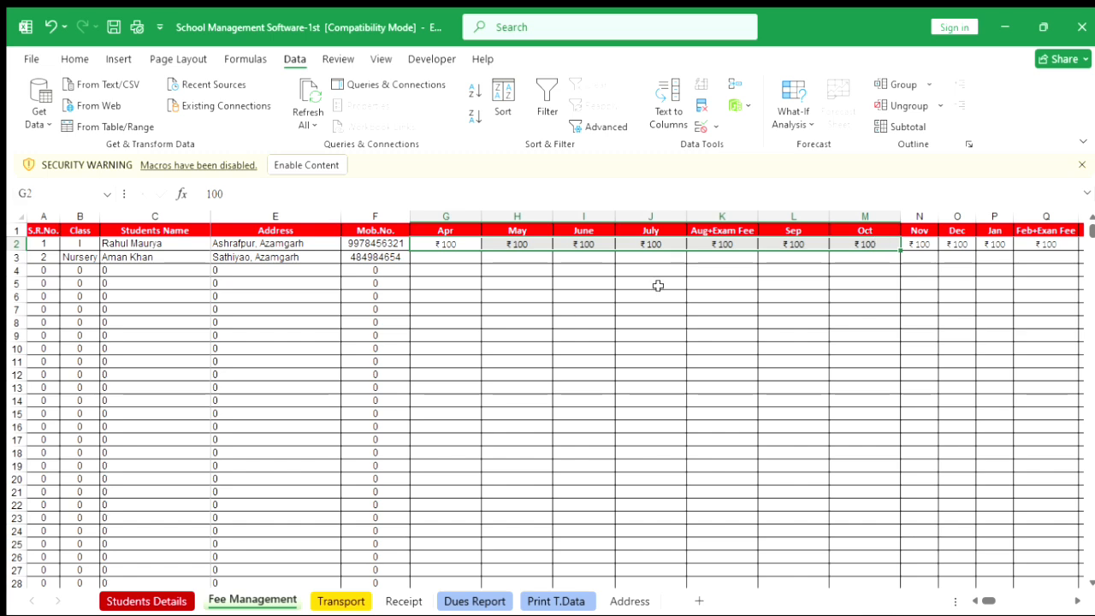
click(451, 257)
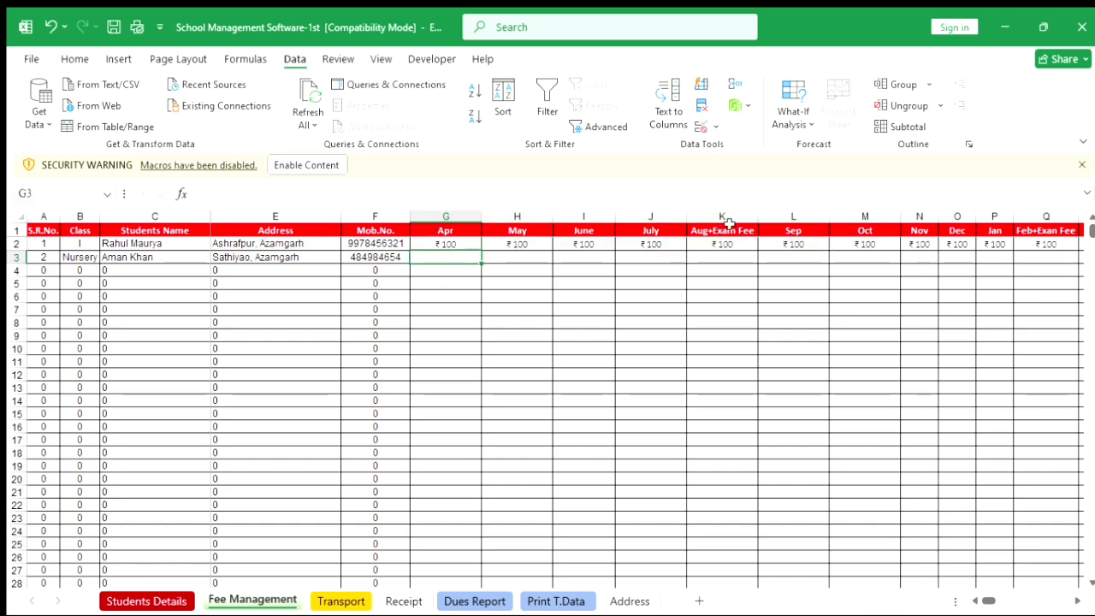
scroll(747, 283, right, 5)
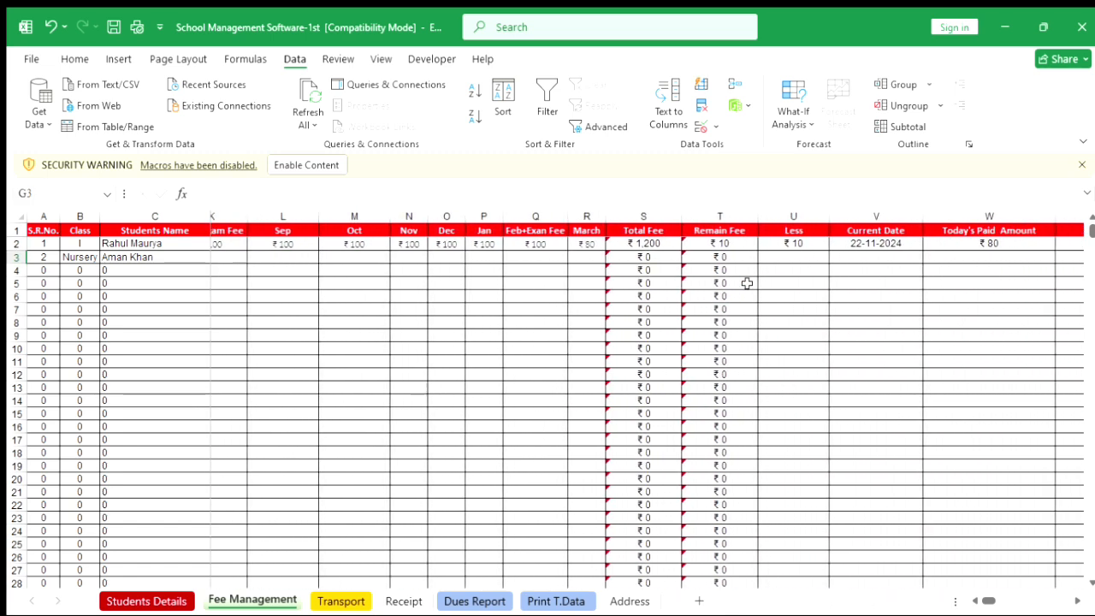
scroll(746, 283, right, 5)
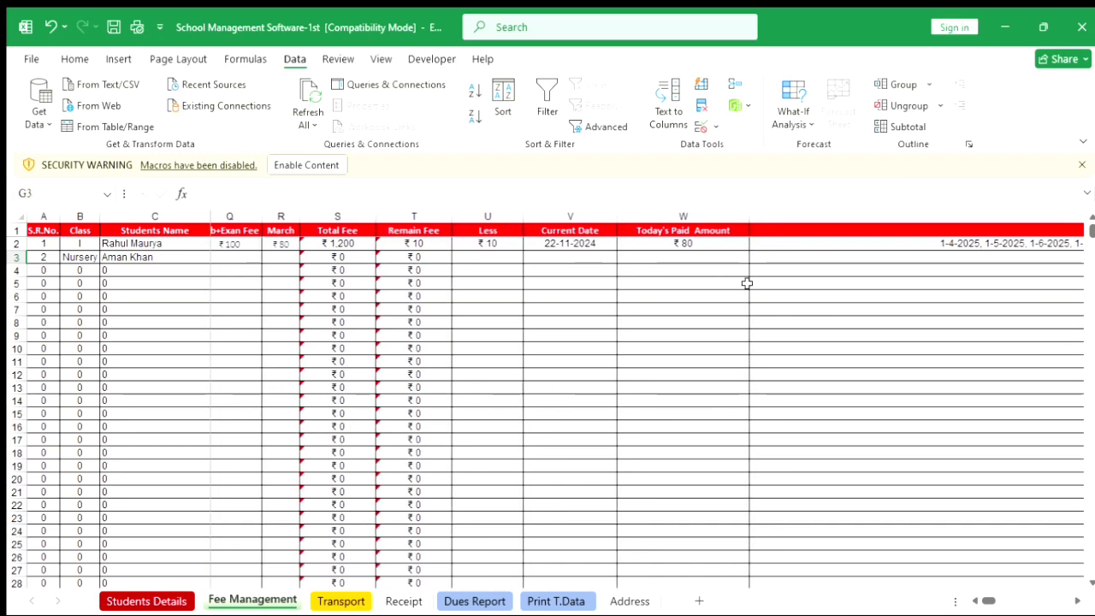
scroll(747, 283, right, 5)
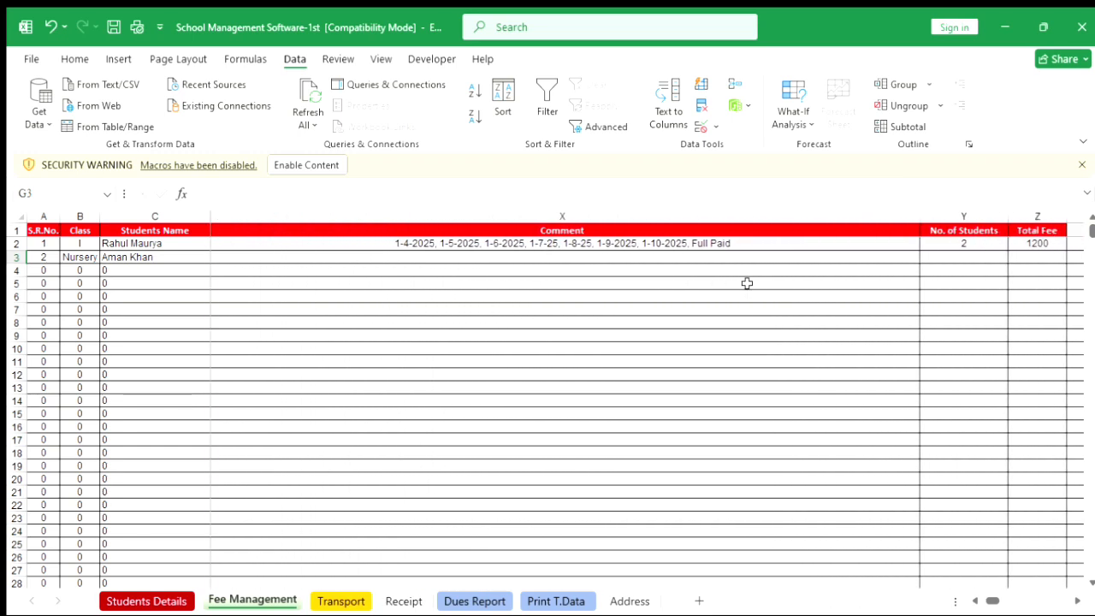
scroll(746, 284, right, 1)
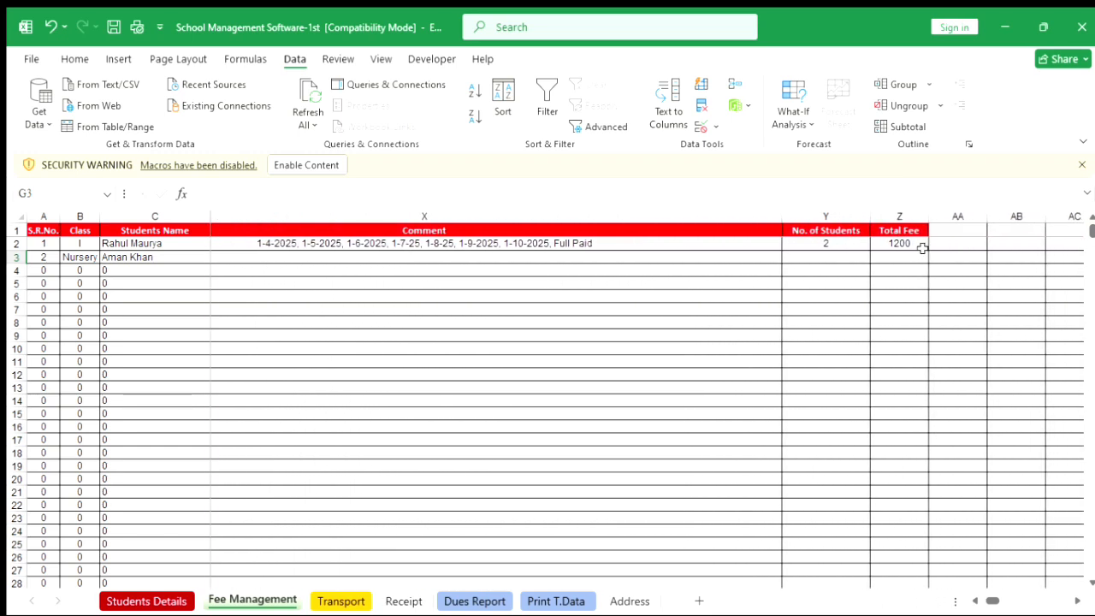
click(901, 258)
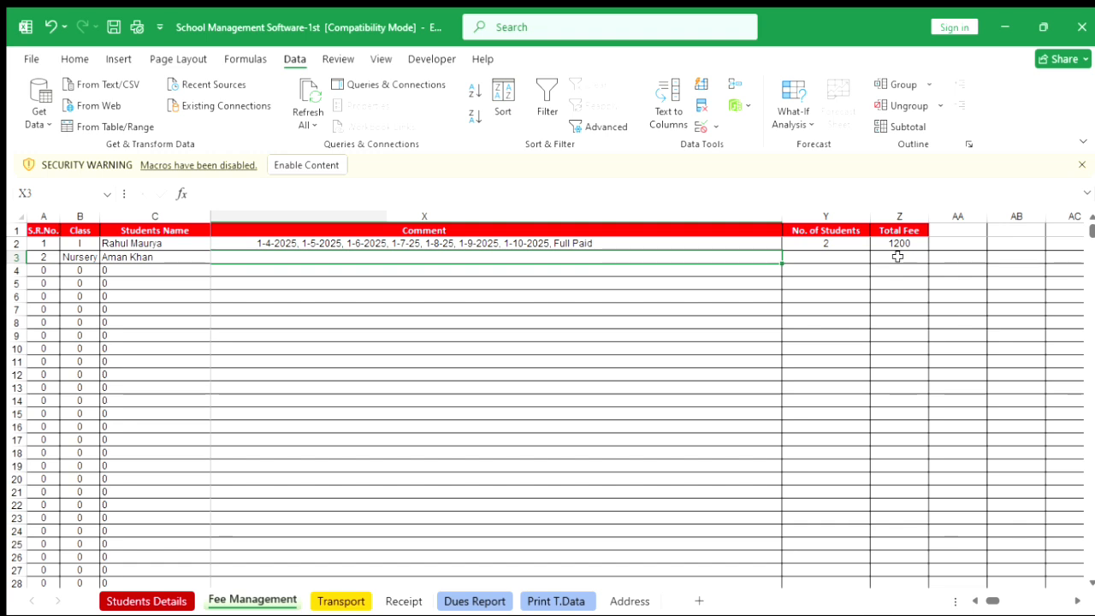
key(Right)
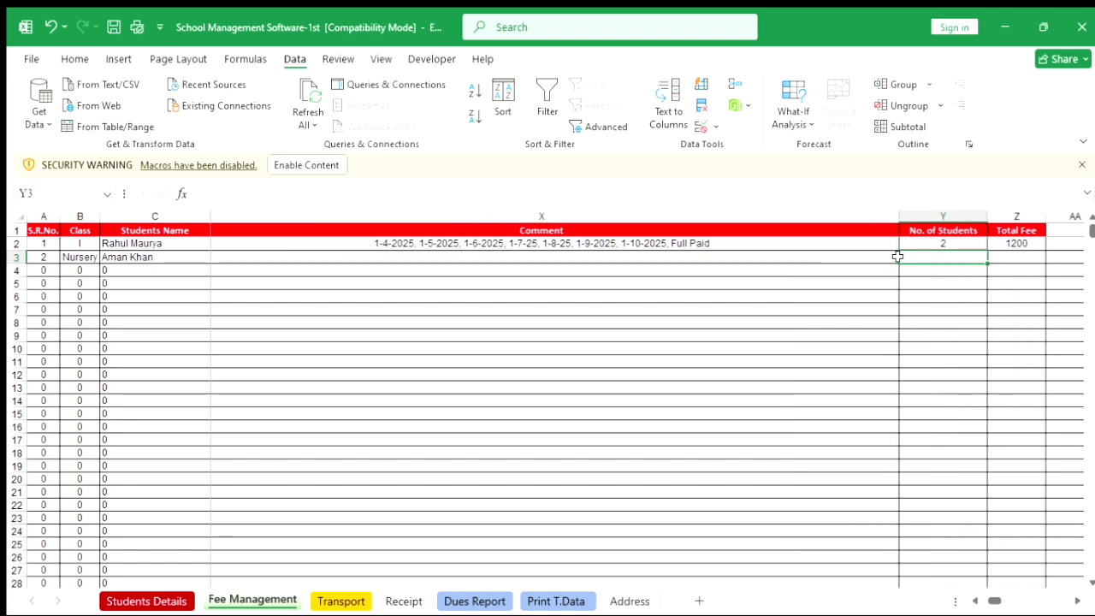
key(Right)
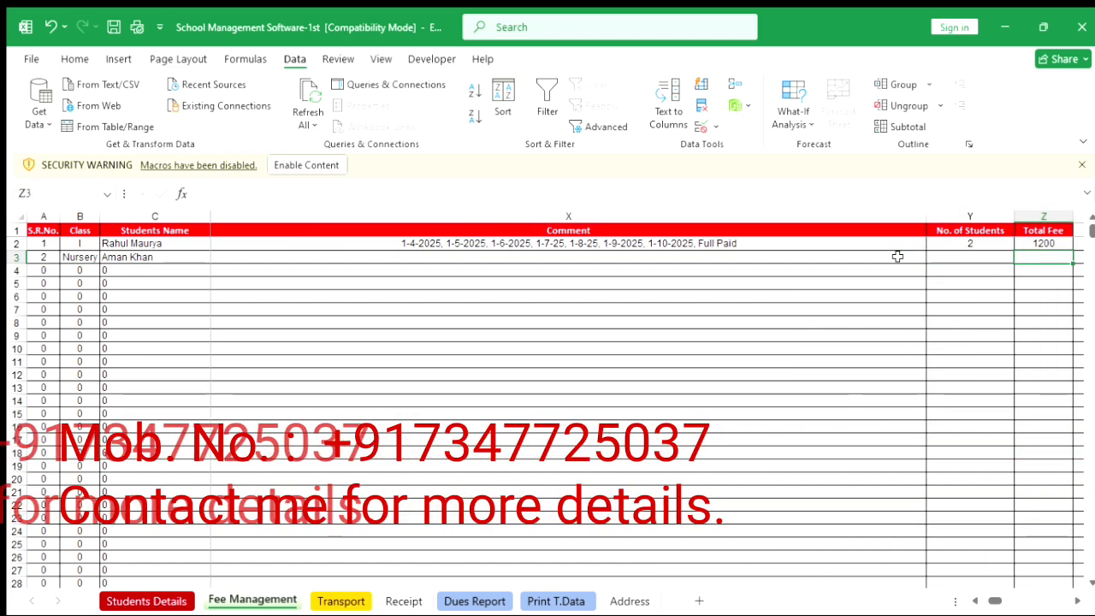
text(1200)
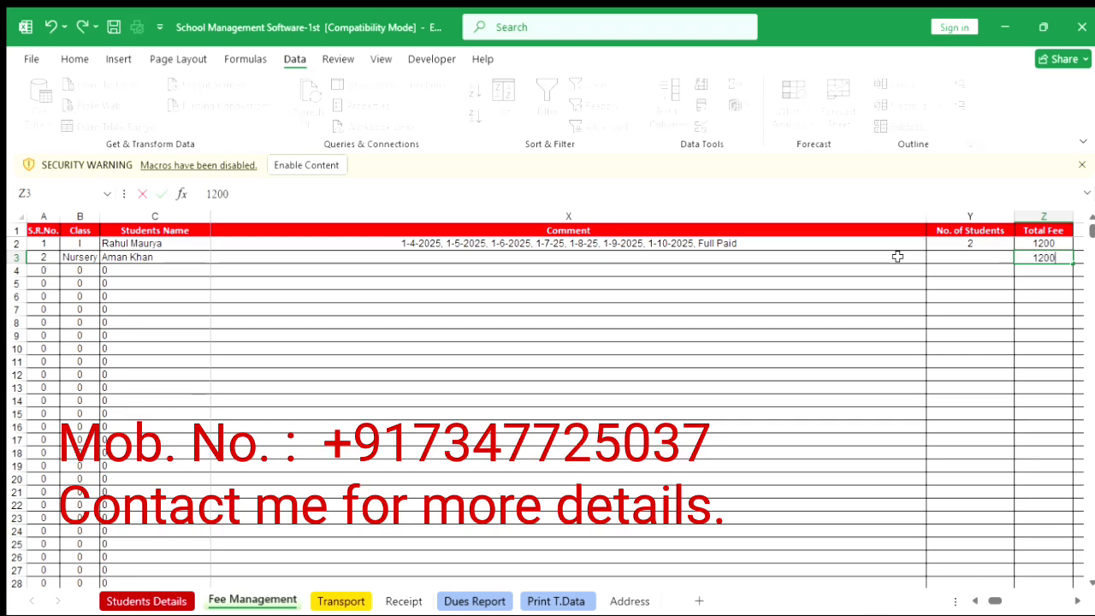
click(804, 255)
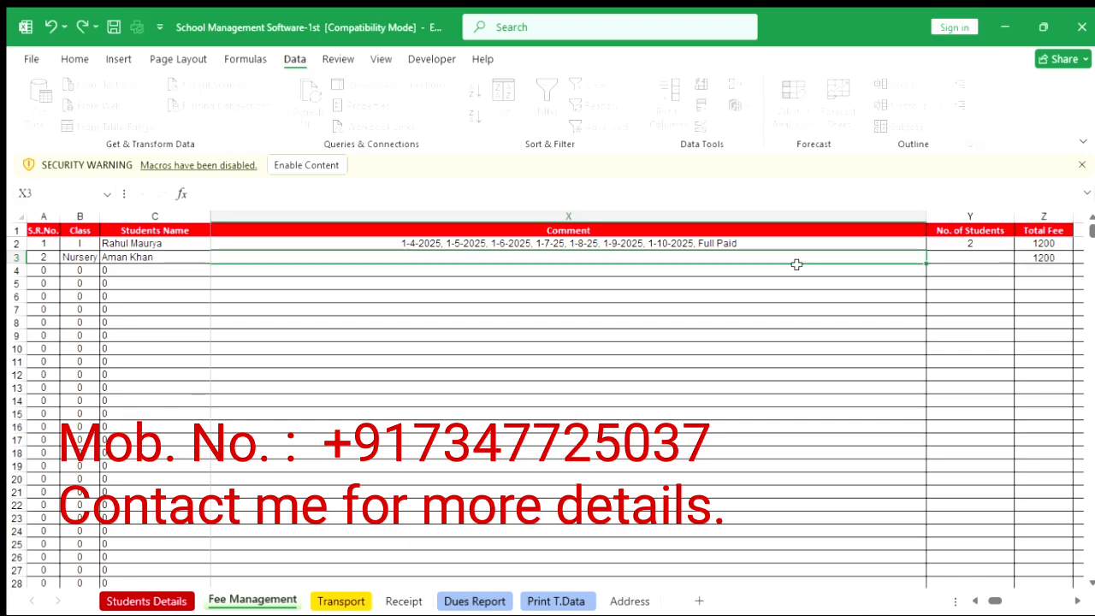
Open the data entry form for the Fee Management records.
scroll(764, 297, left, 6)
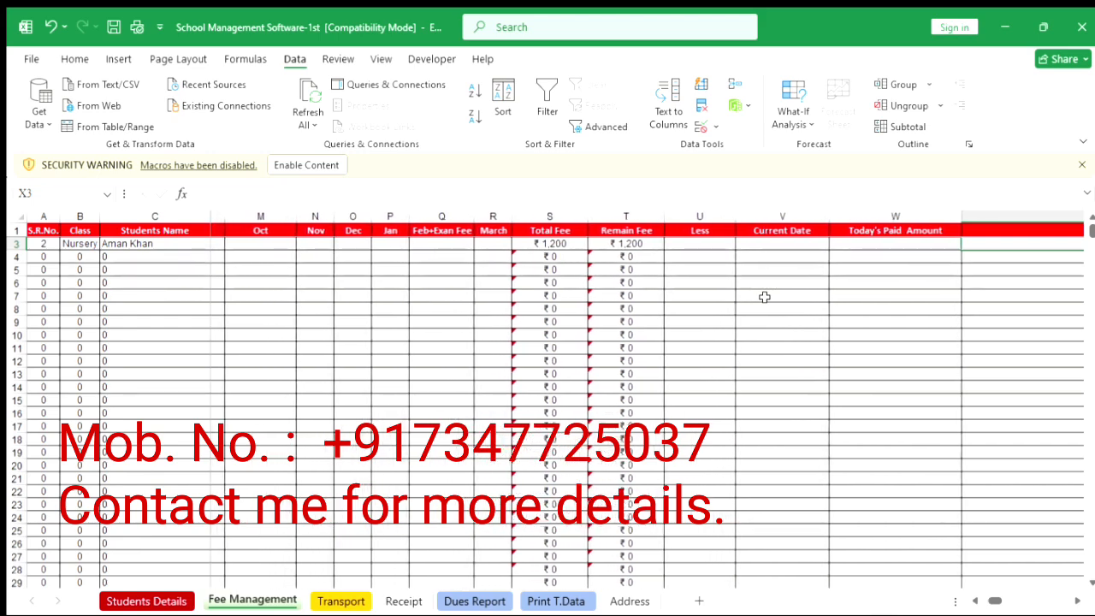
scroll(763, 296, left, 4)
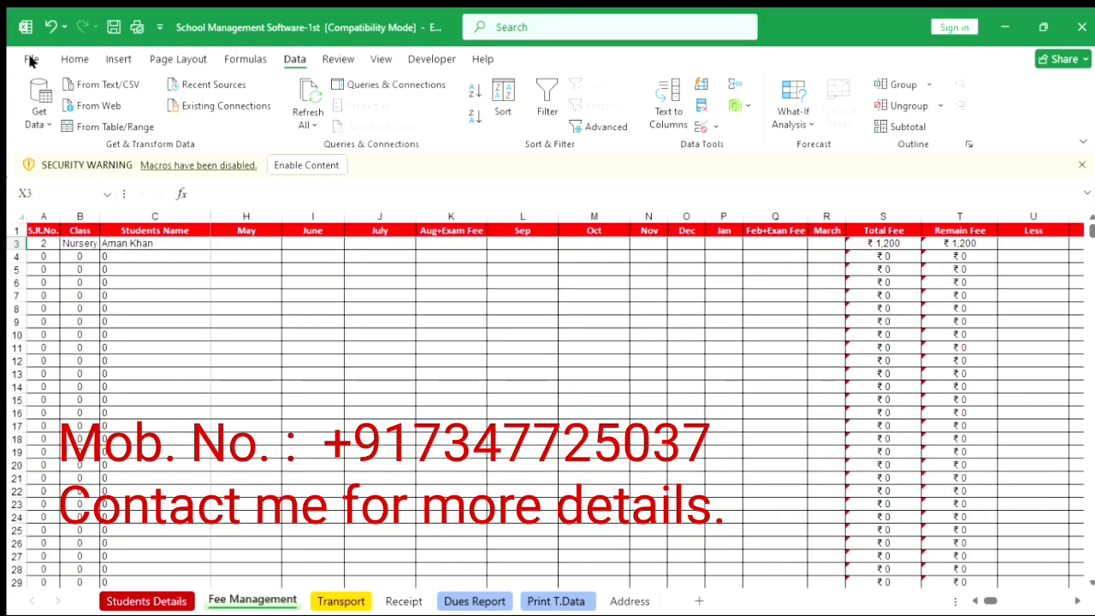
click(133, 267)
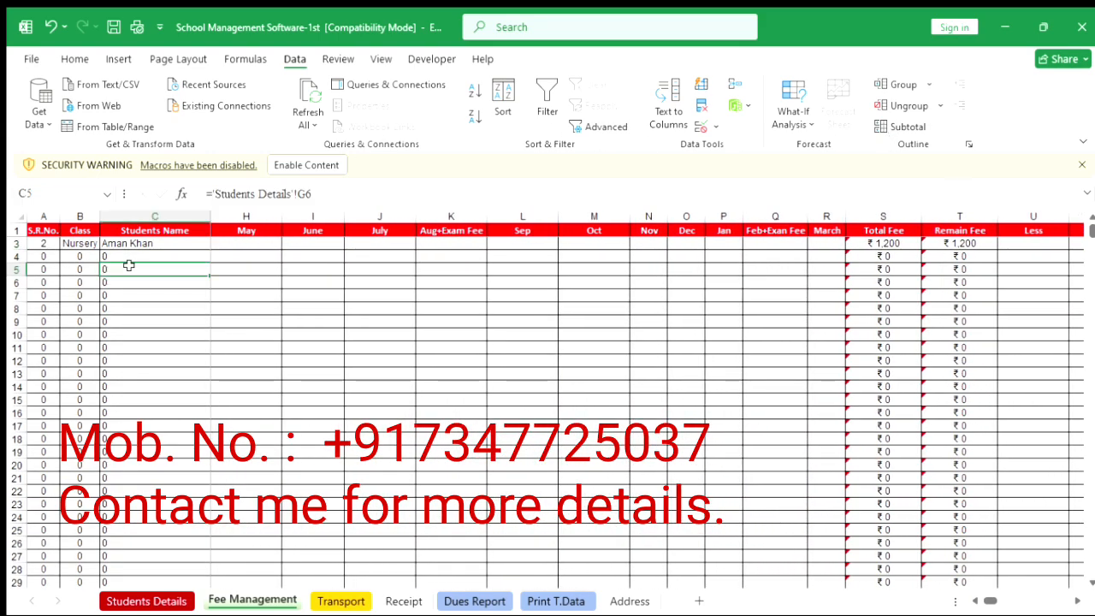
click(28, 56)
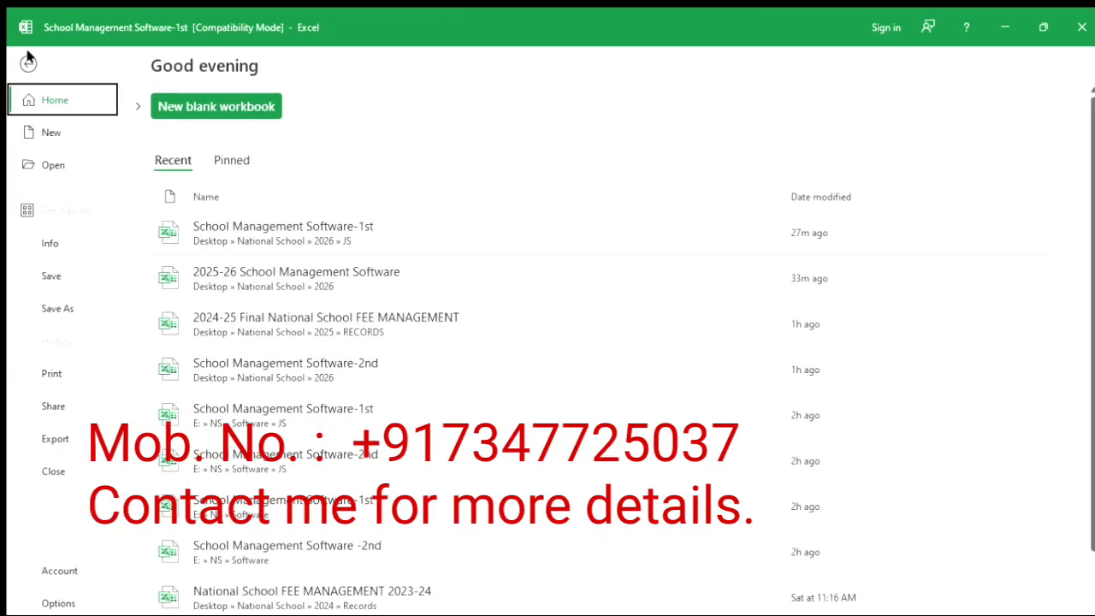
click(28, 56)
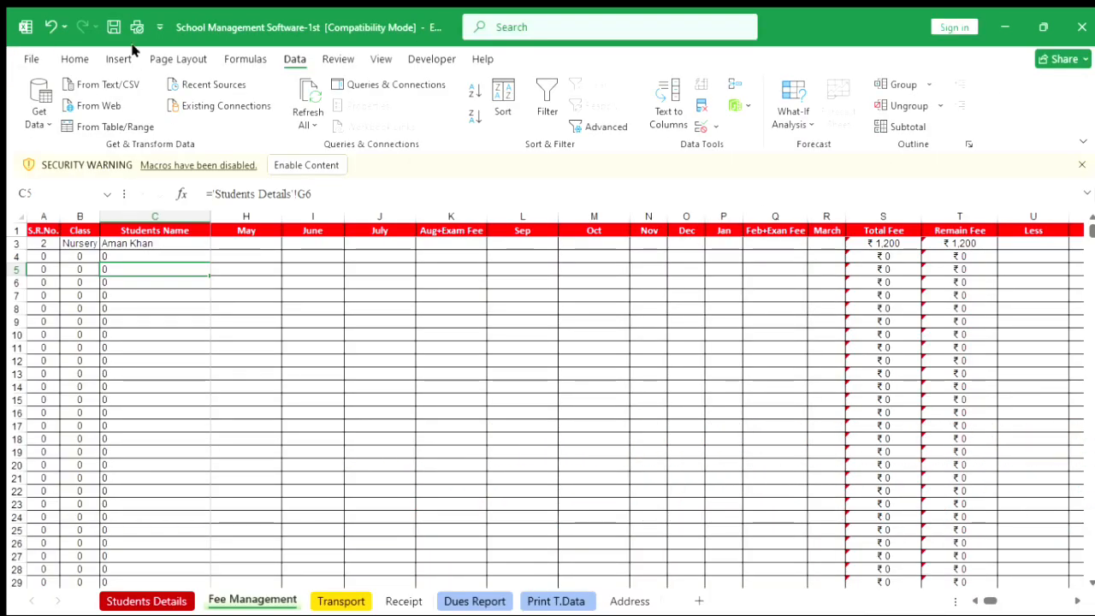
click(74, 57)
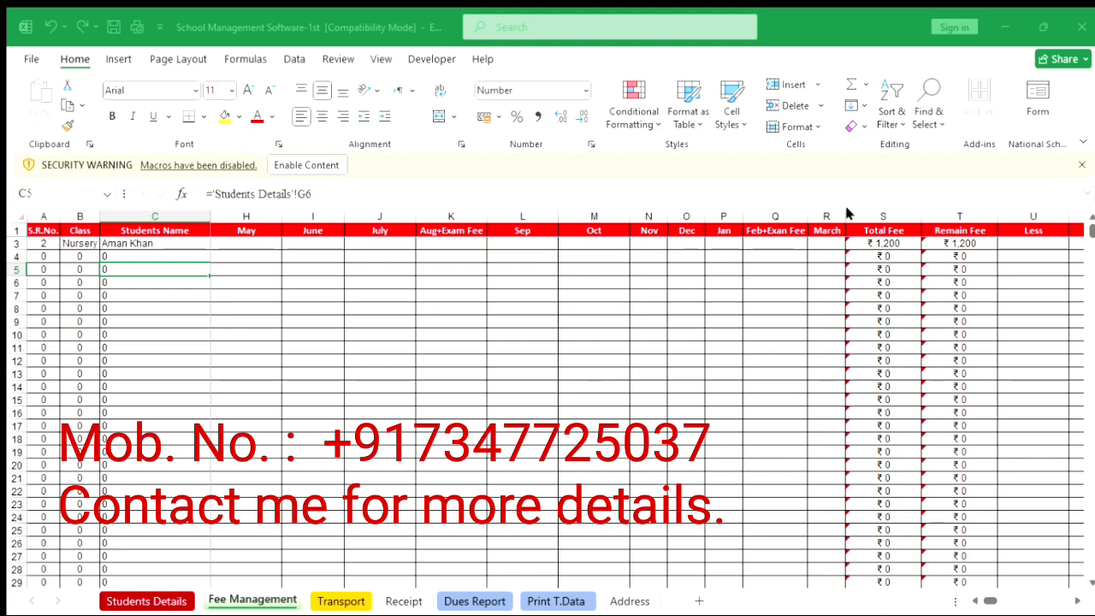
click(852, 39)
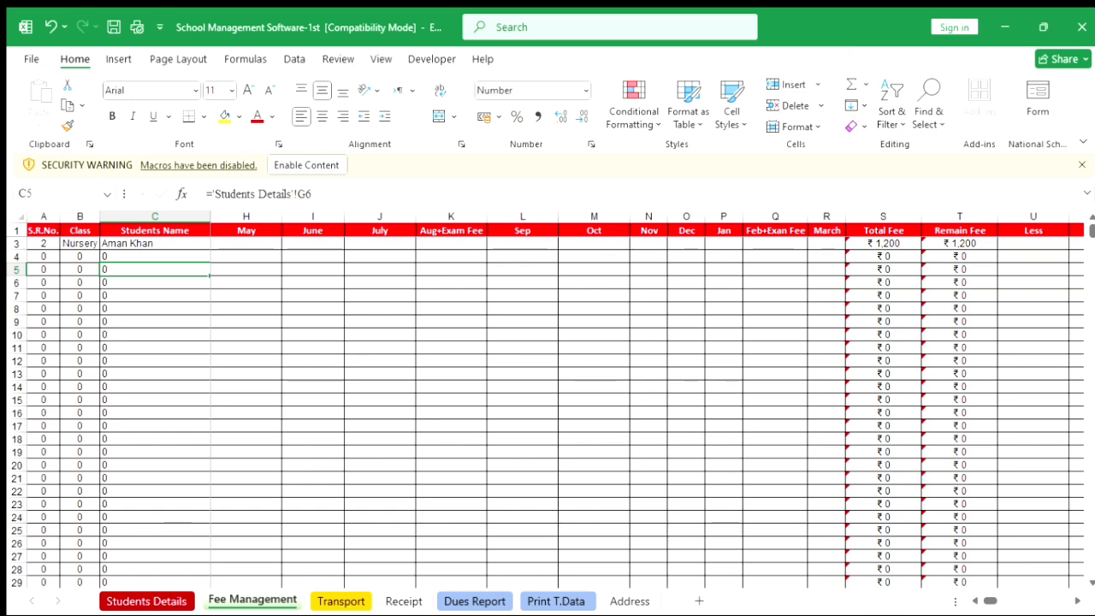
click(1032, 109)
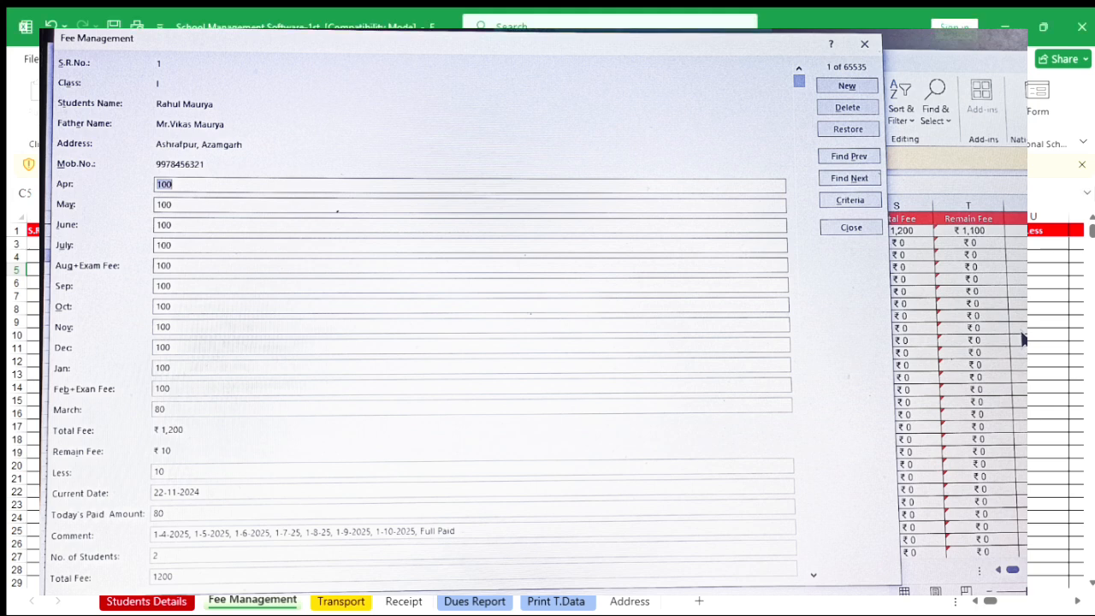
Switch to the Receipt sheet and set the receipt's Er. No. to 2.
click(169, 600)
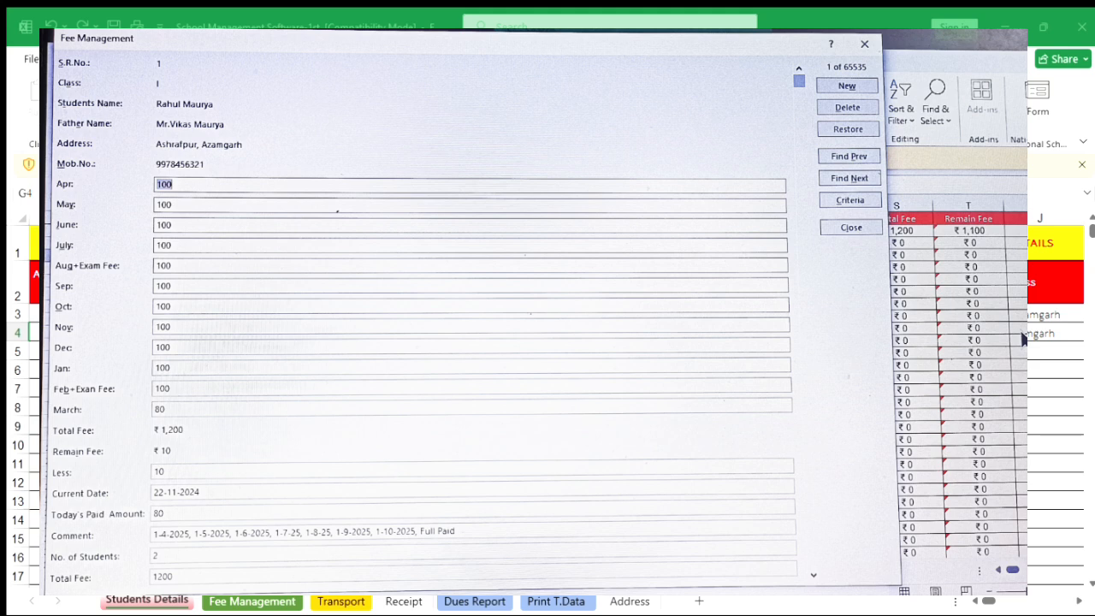
click(275, 601)
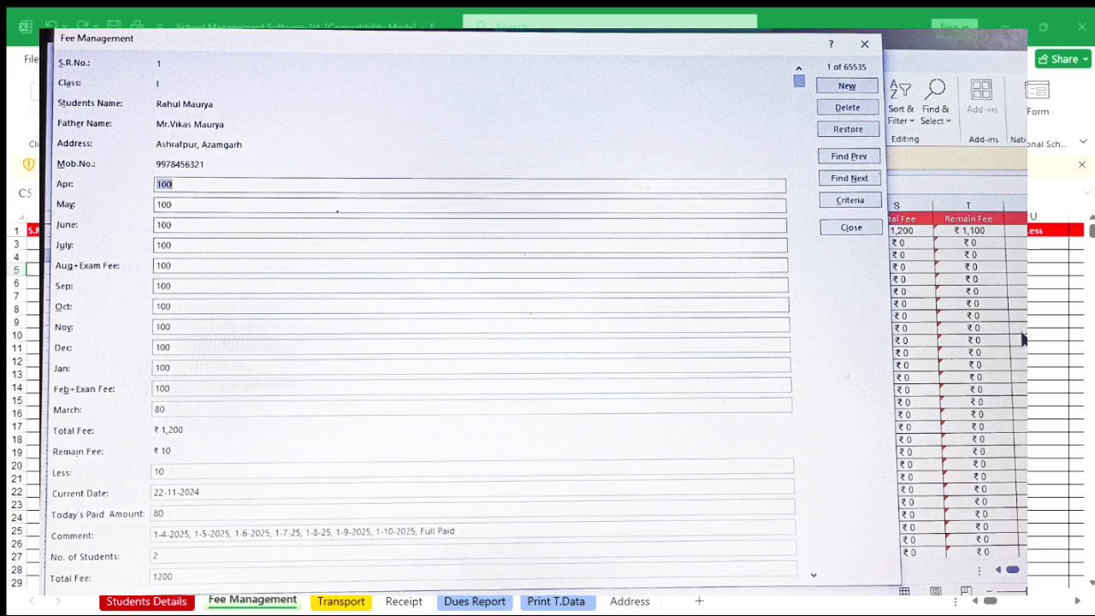
click(394, 601)
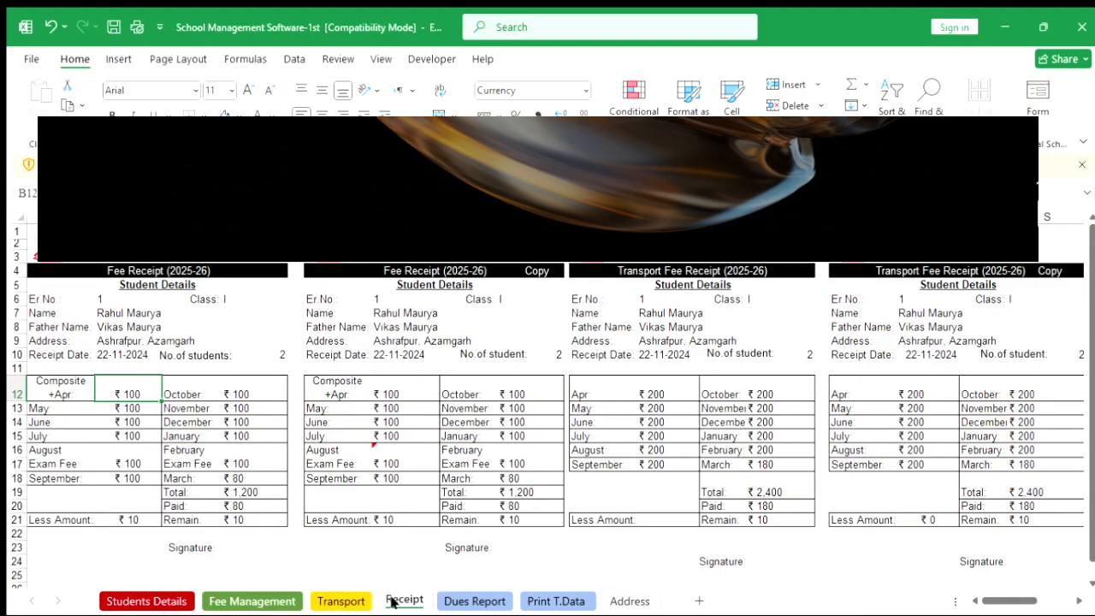
click(104, 299)
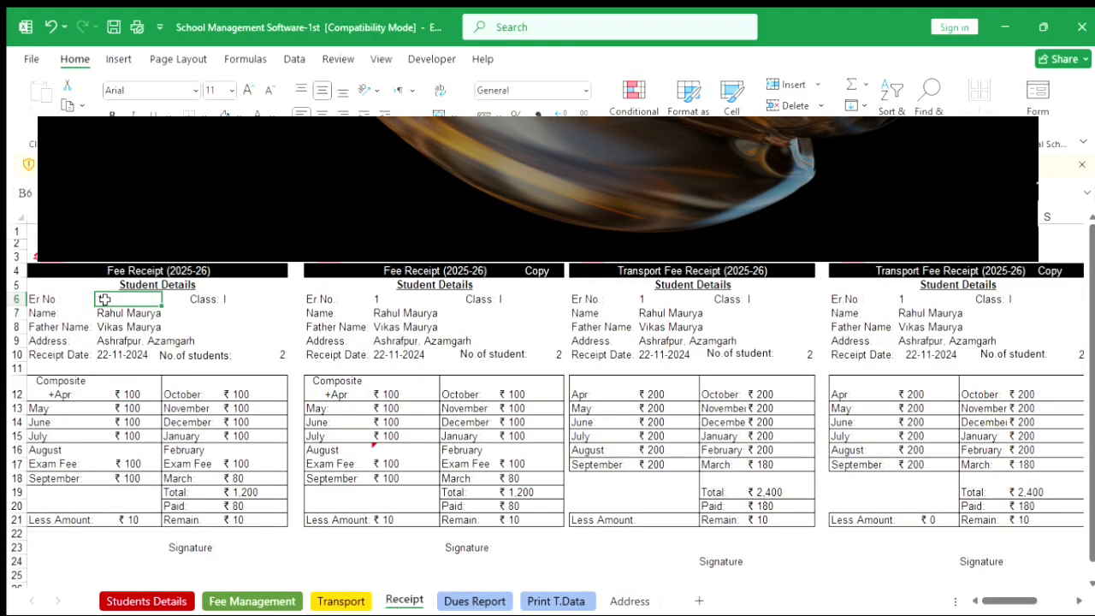
text(2)
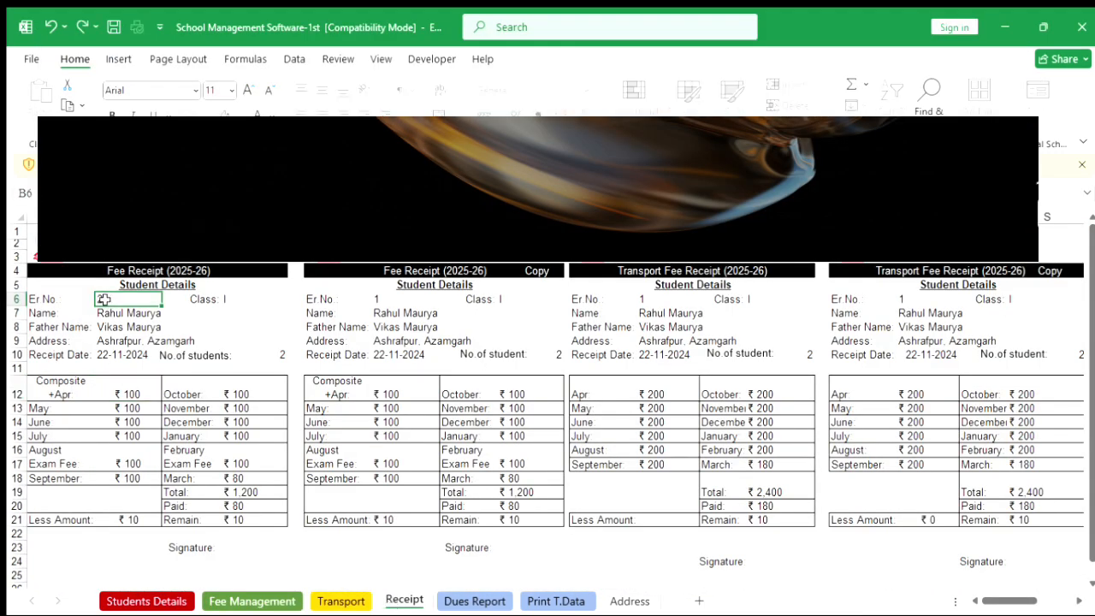
key(Return)
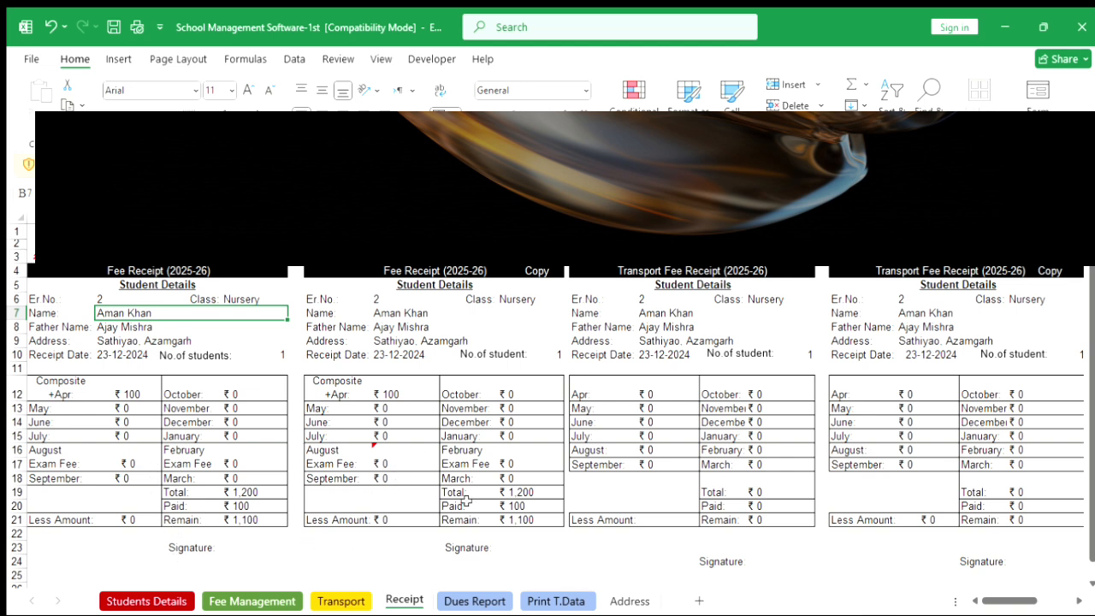
Open the print preview of the receipt and inspect the printer selection before returning to the sheet.
key(ctrl+p)
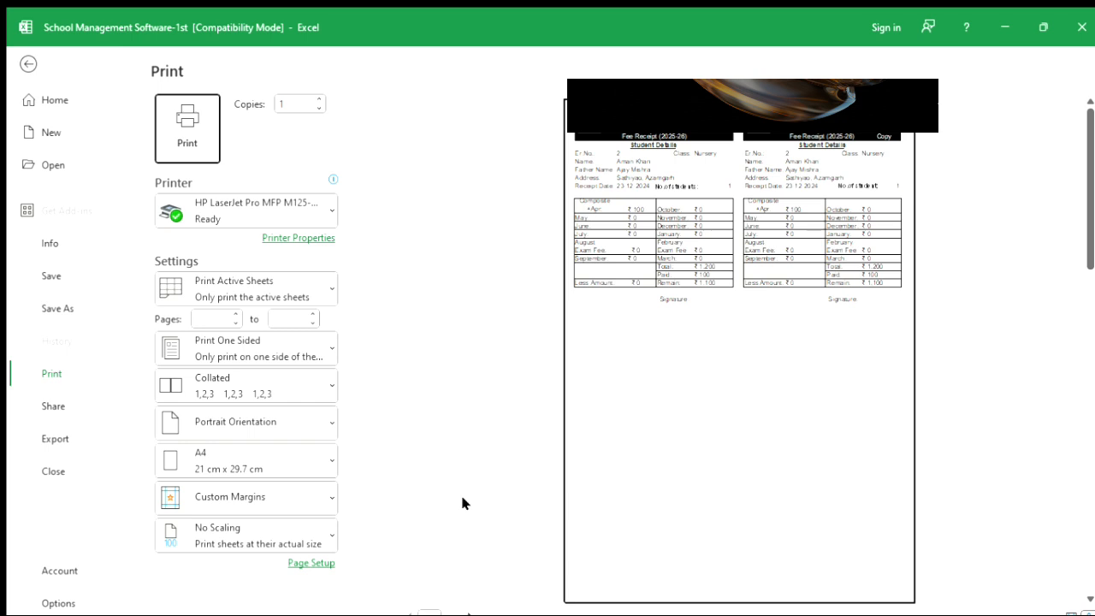
click(698, 370)
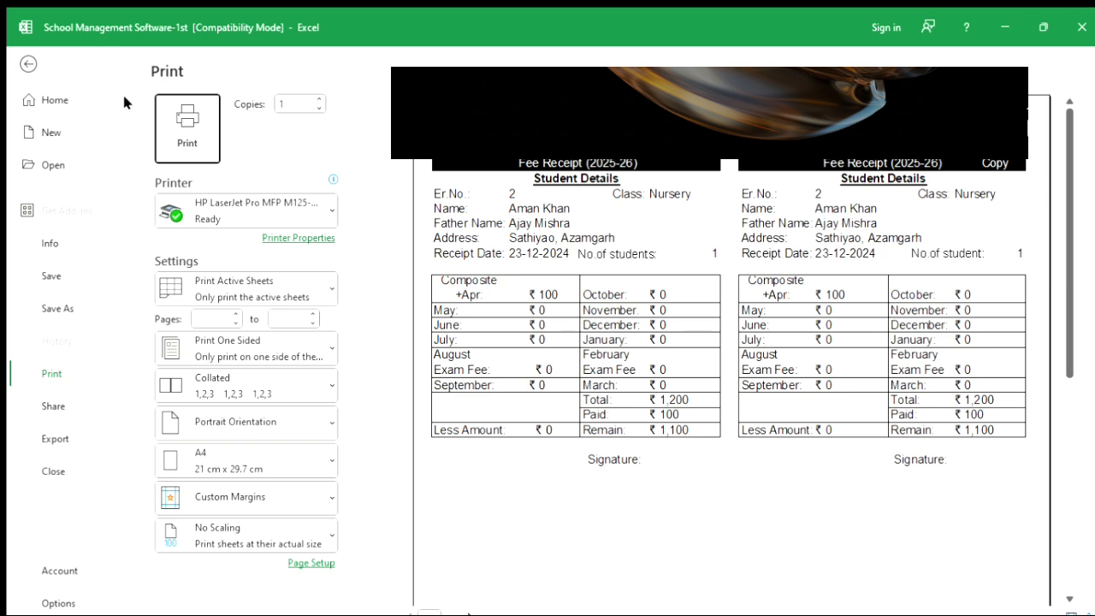
click(312, 209)
click(312, 205)
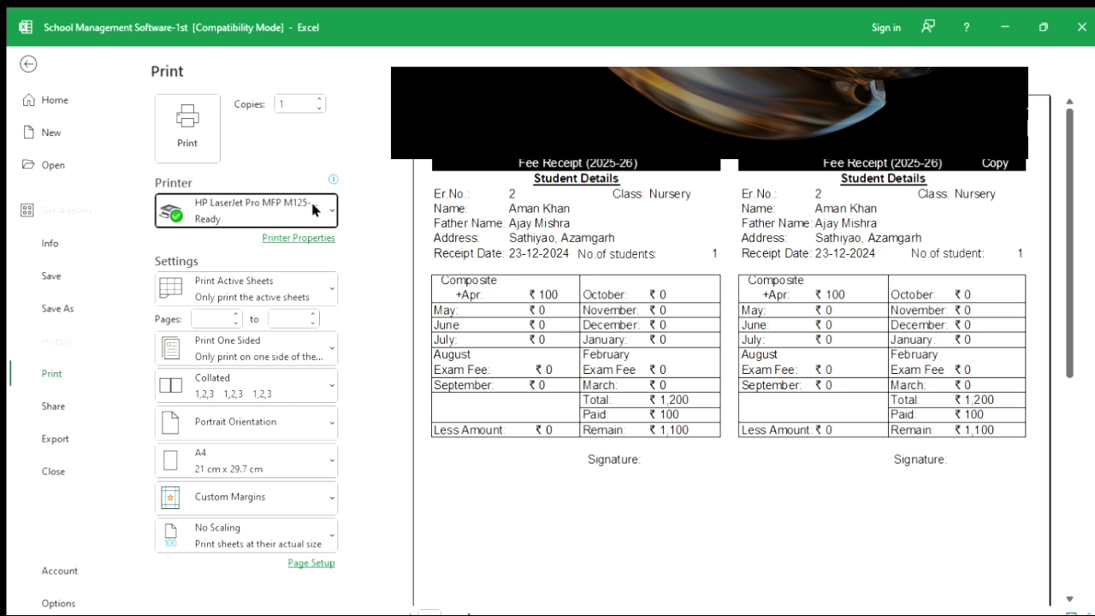
click(312, 206)
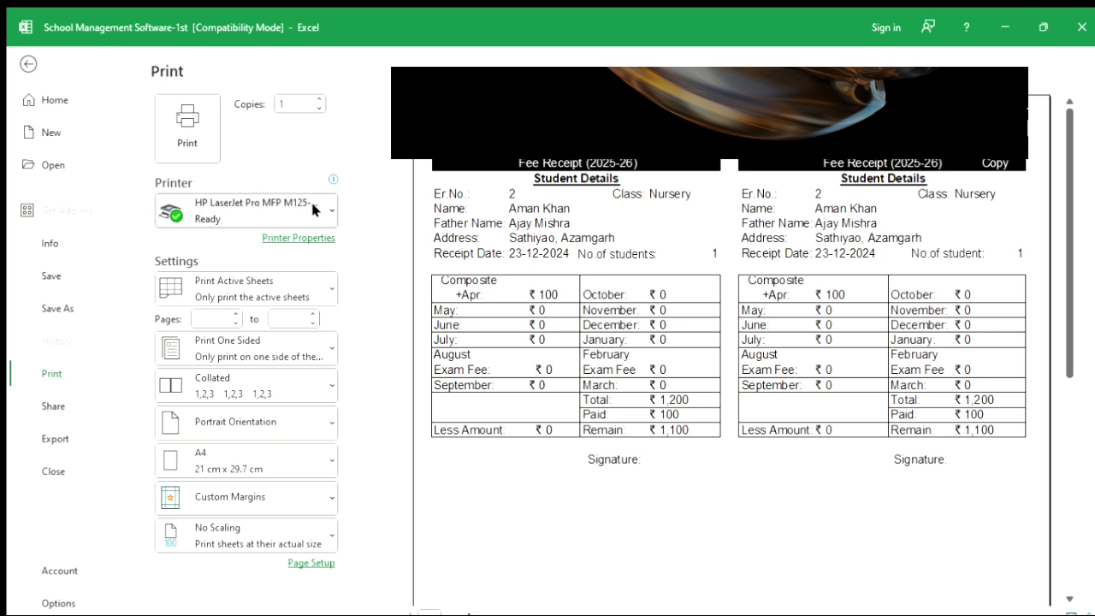
click(316, 206)
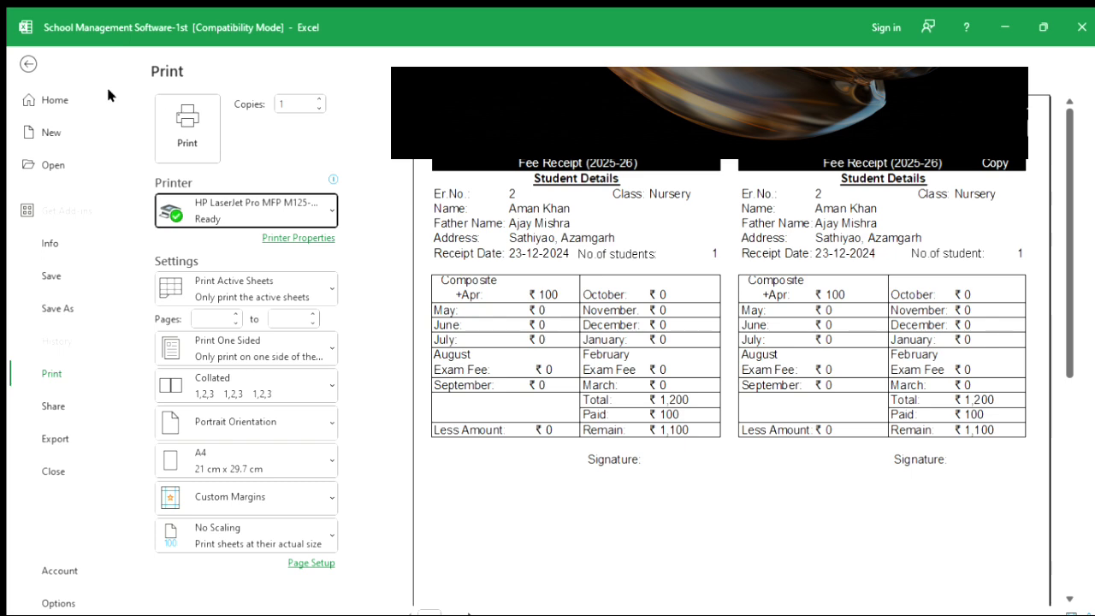
click(30, 64)
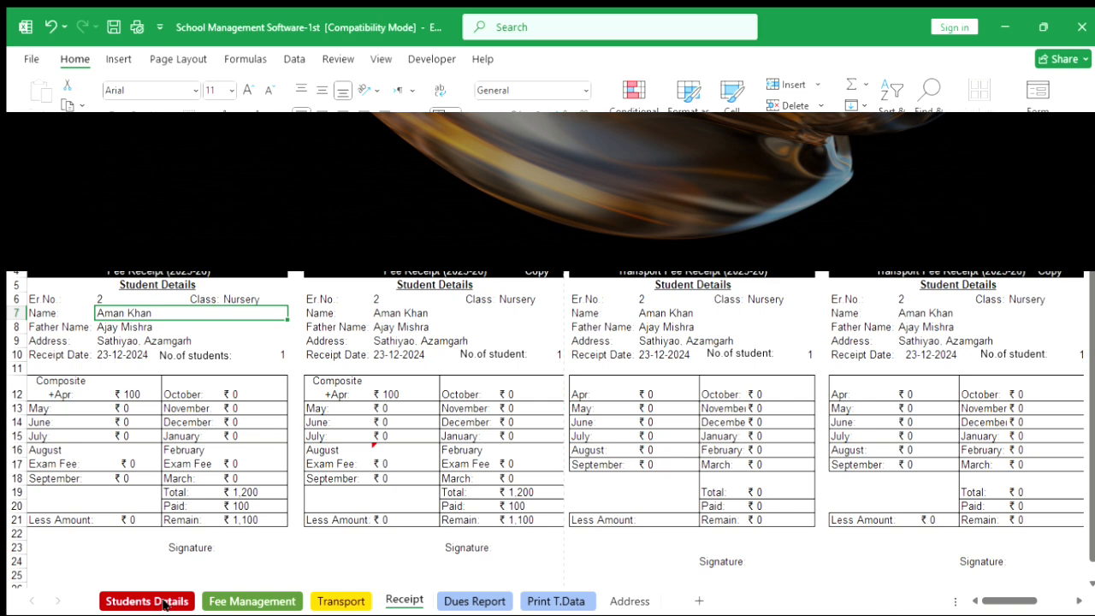
Review the new student's entries on the Students Details, Fee Management and Transport sheets.
click(162, 602)
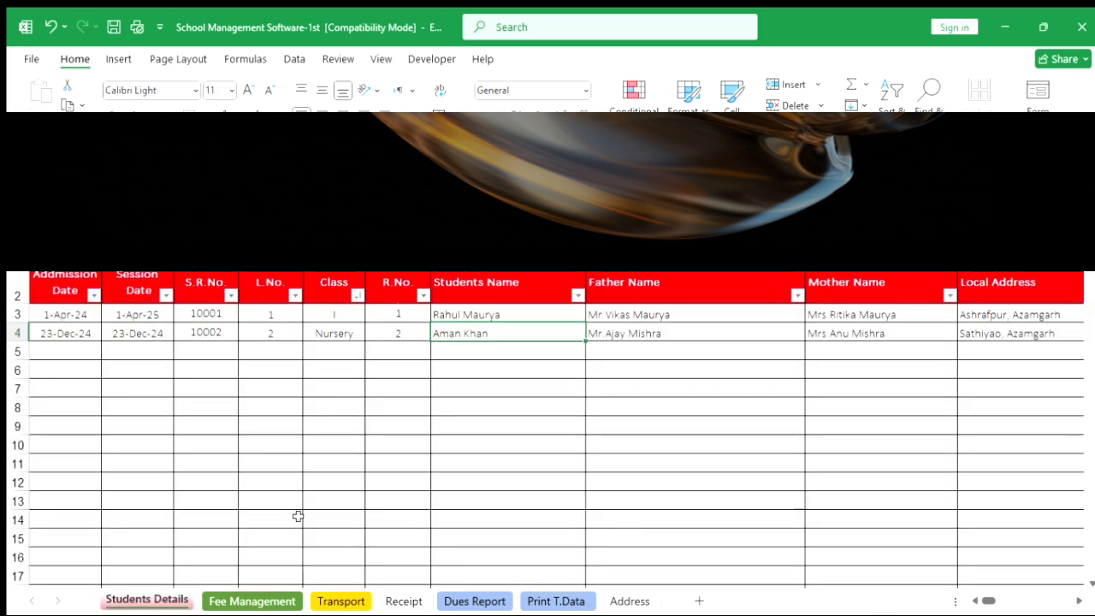
click(235, 600)
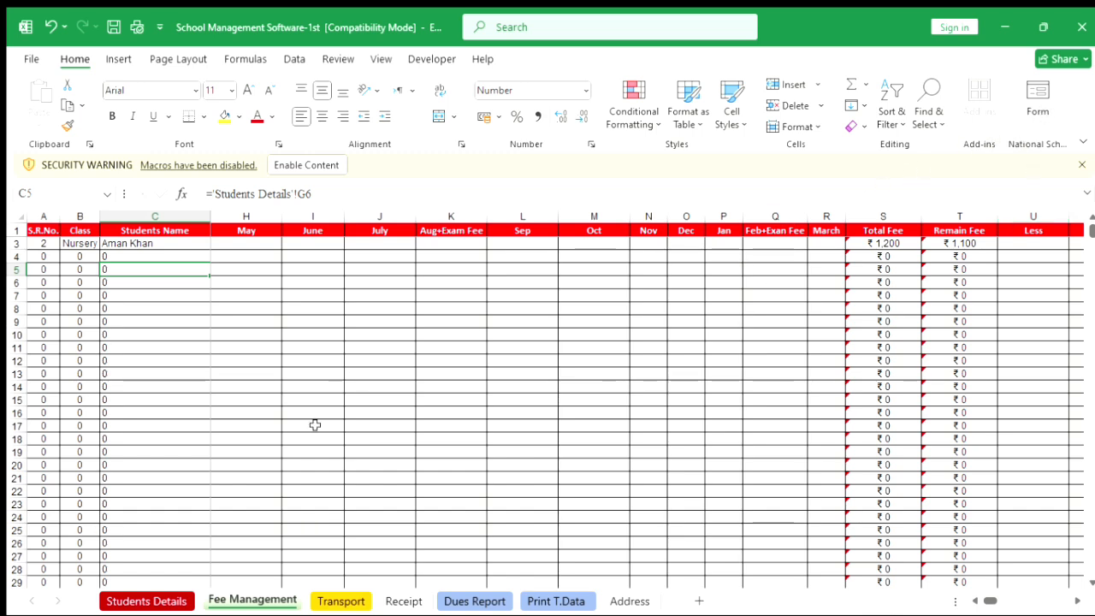
click(329, 596)
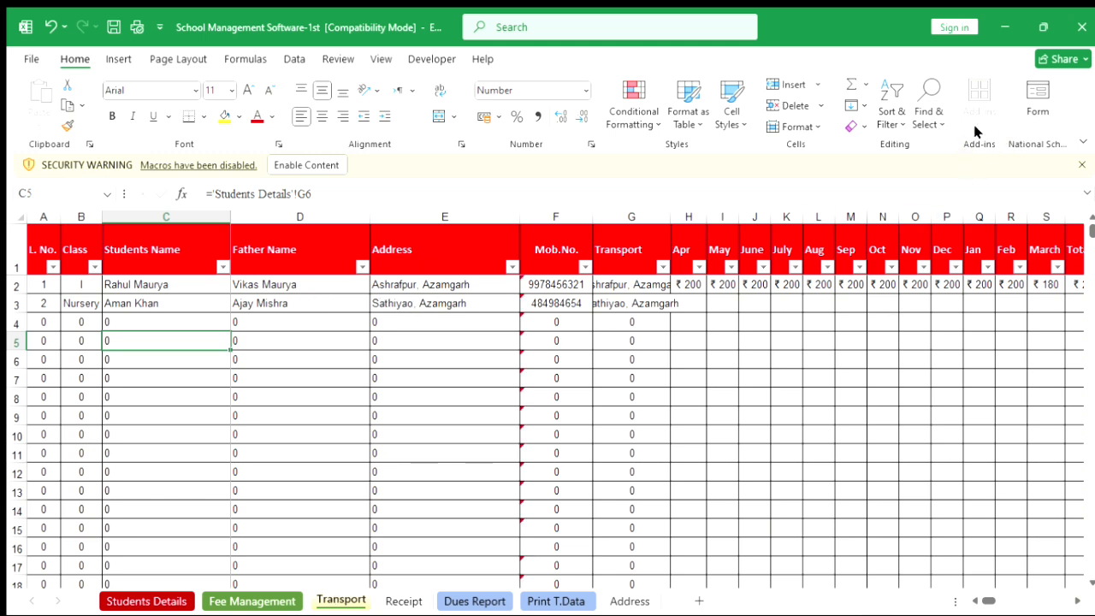
click(1039, 115)
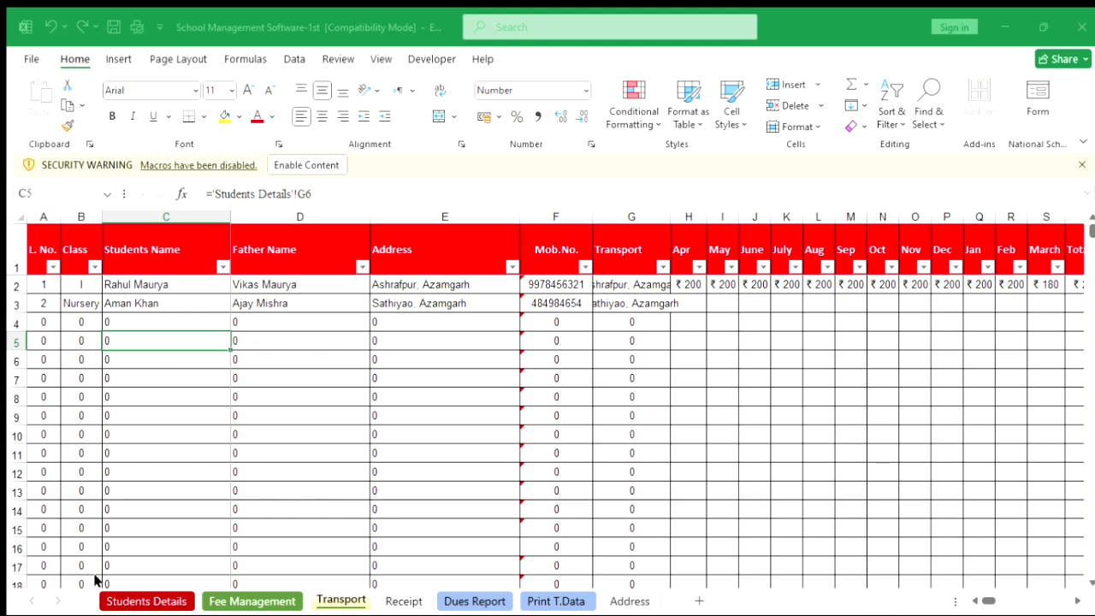
Open the Receipt sheet's print preview and set the pages to print to 2 through 2.
click(165, 602)
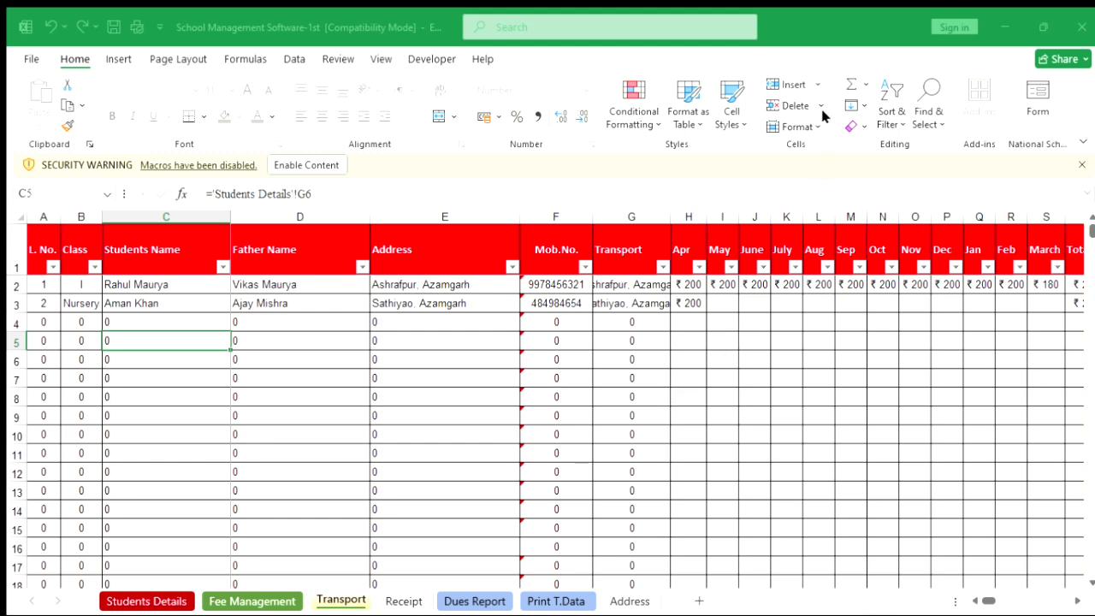
click(828, 38)
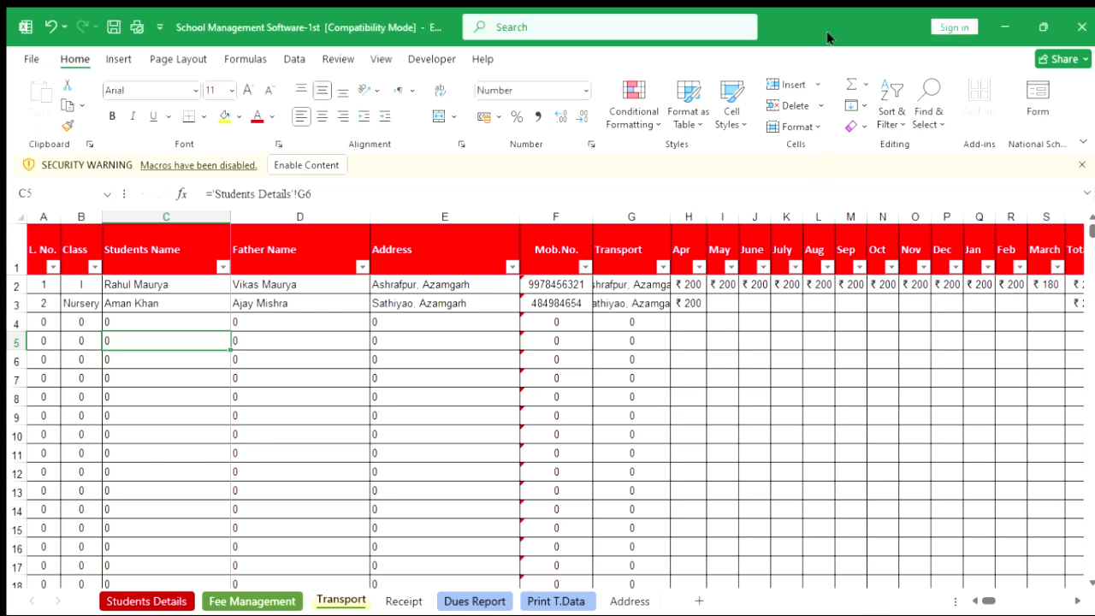
click(402, 601)
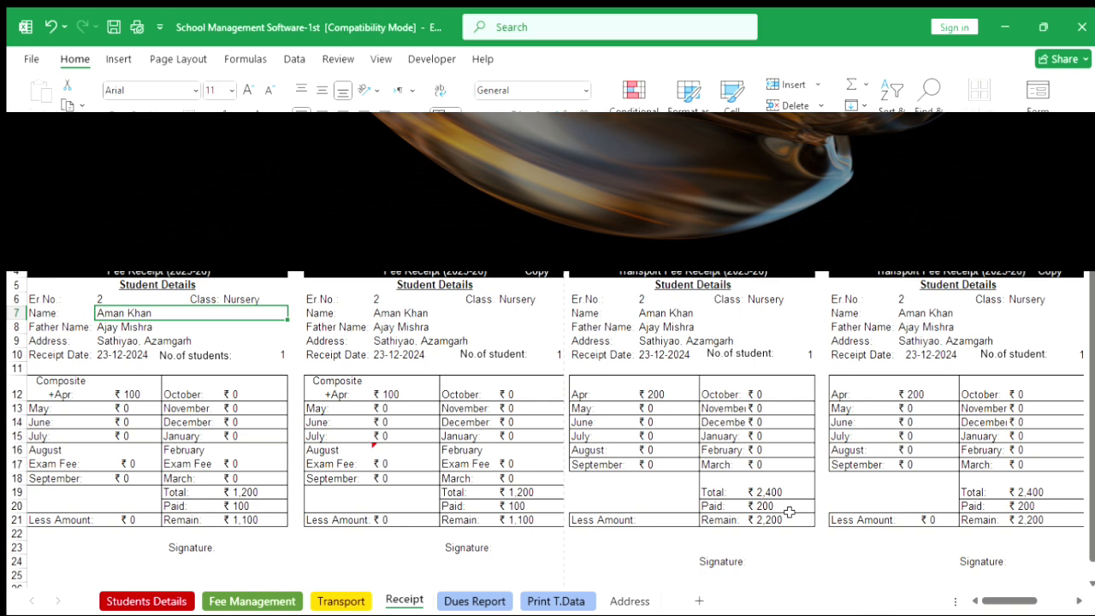
key(ctrl+p)
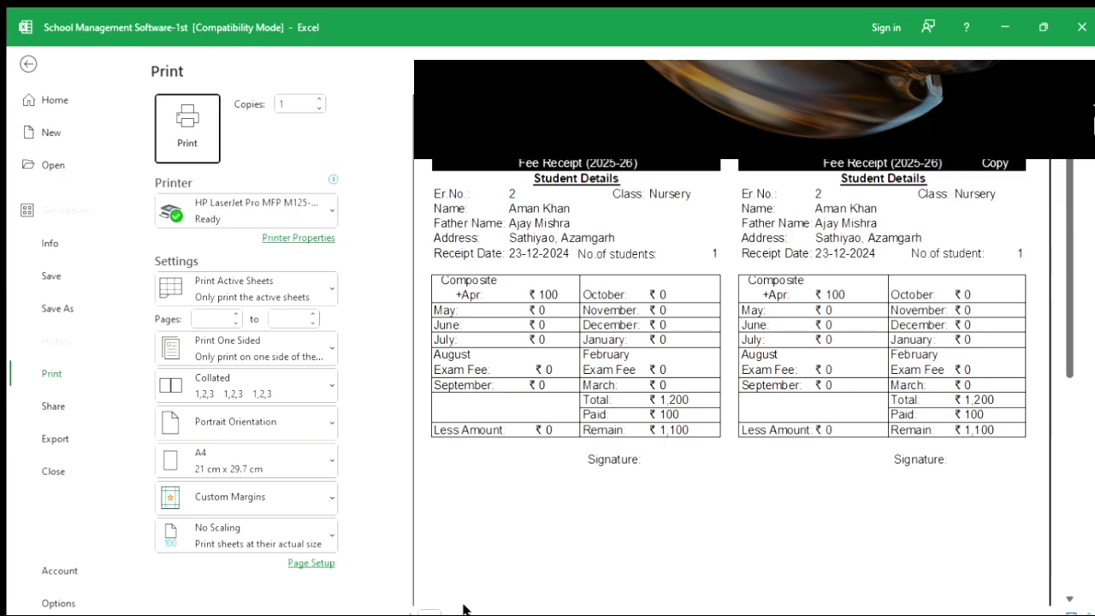
key(Left)
click(470, 613)
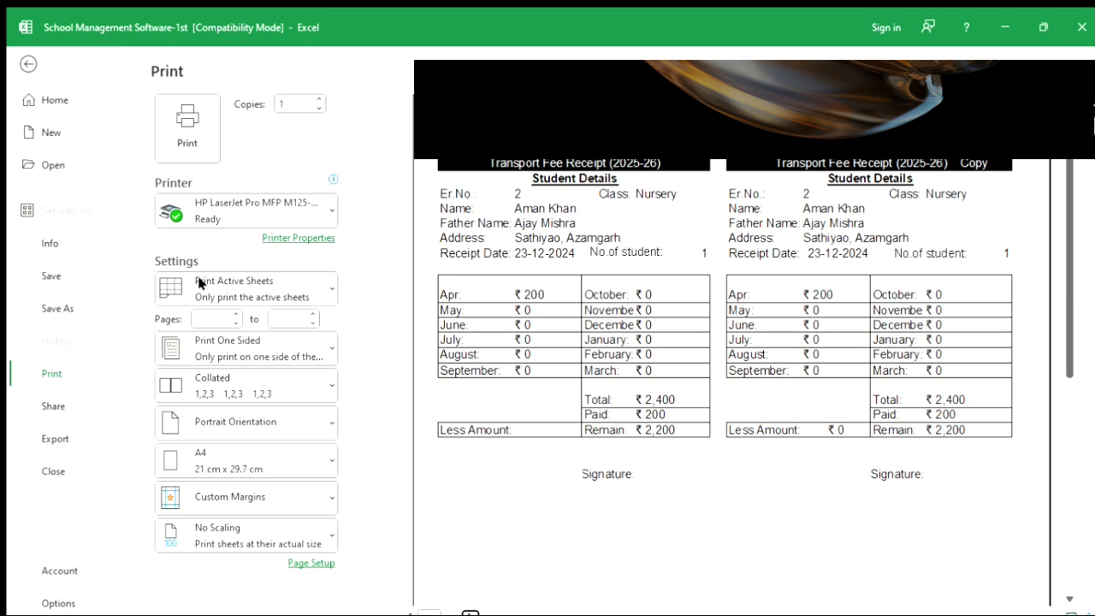
click(225, 319)
key(Tab)
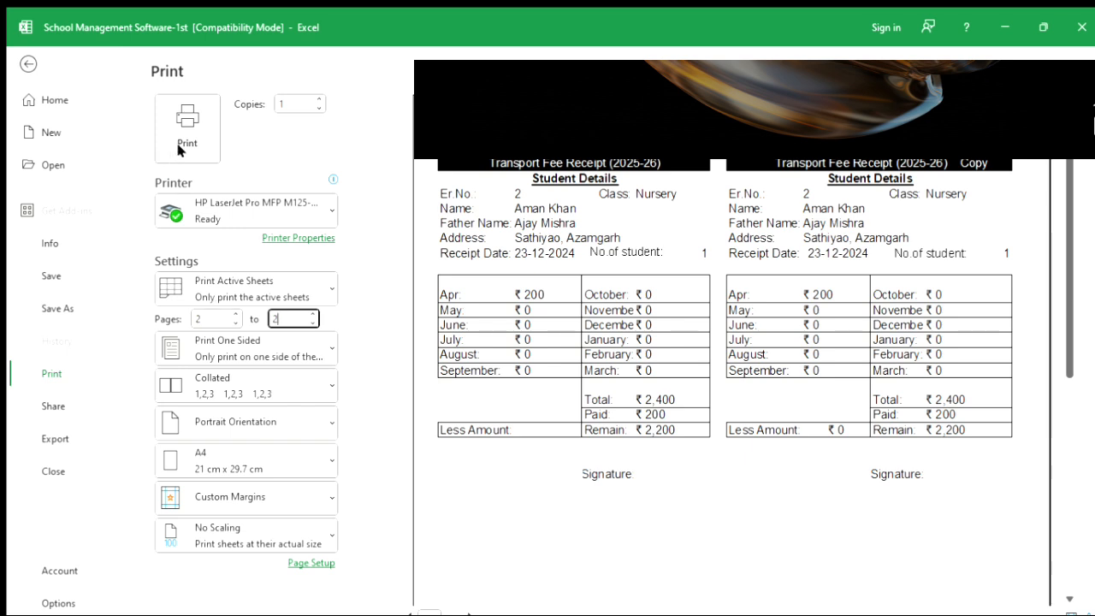
click(28, 65)
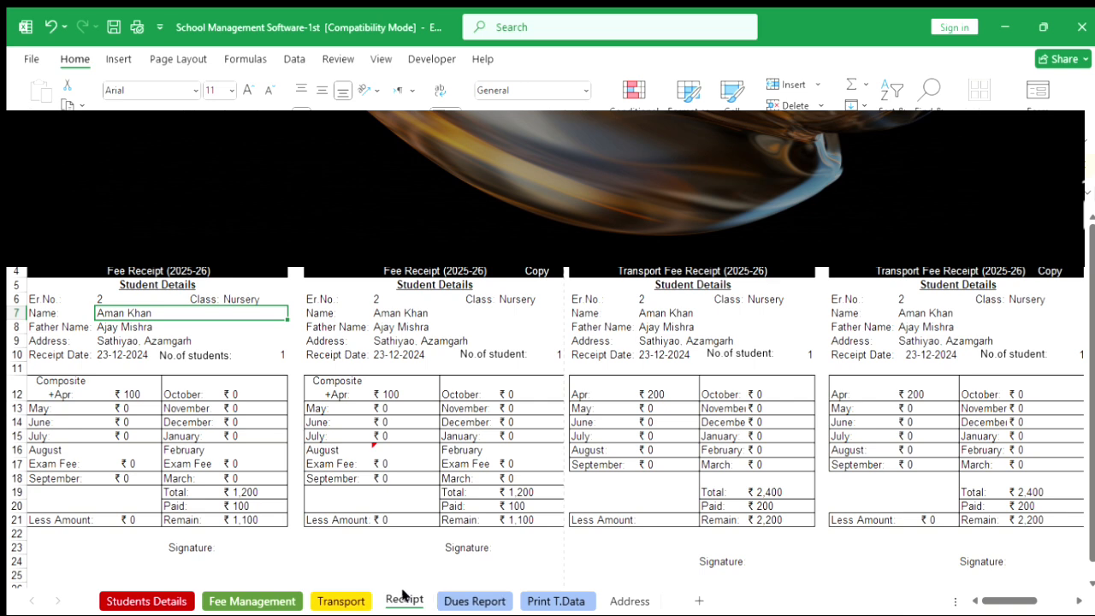
Review the Dues Report and Print T.Data sheets and preview how the Print T.Data sheet prints.
click(453, 603)
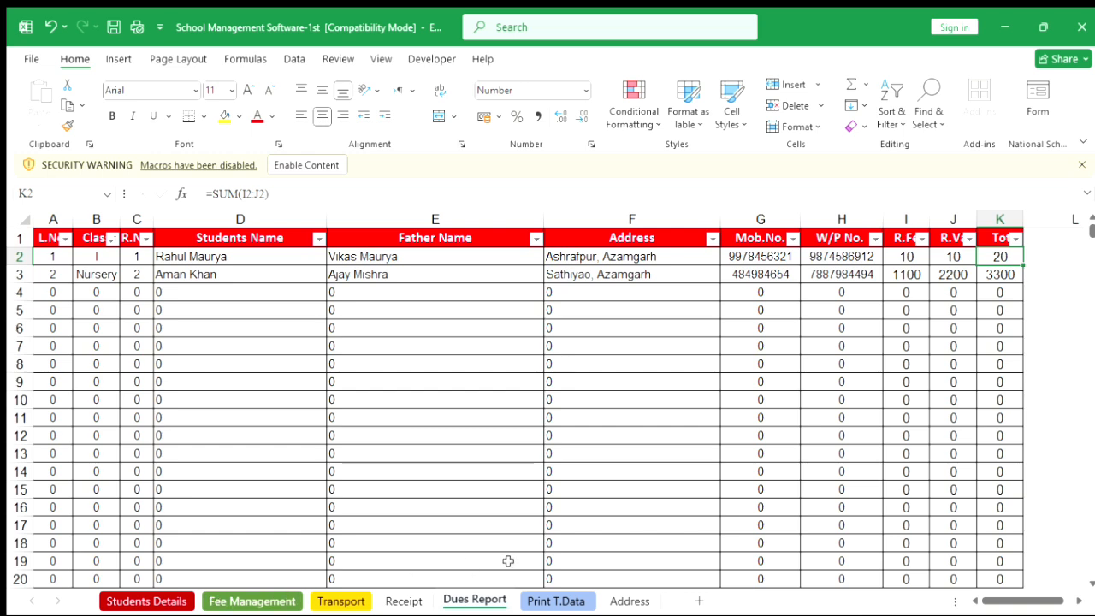
click(548, 601)
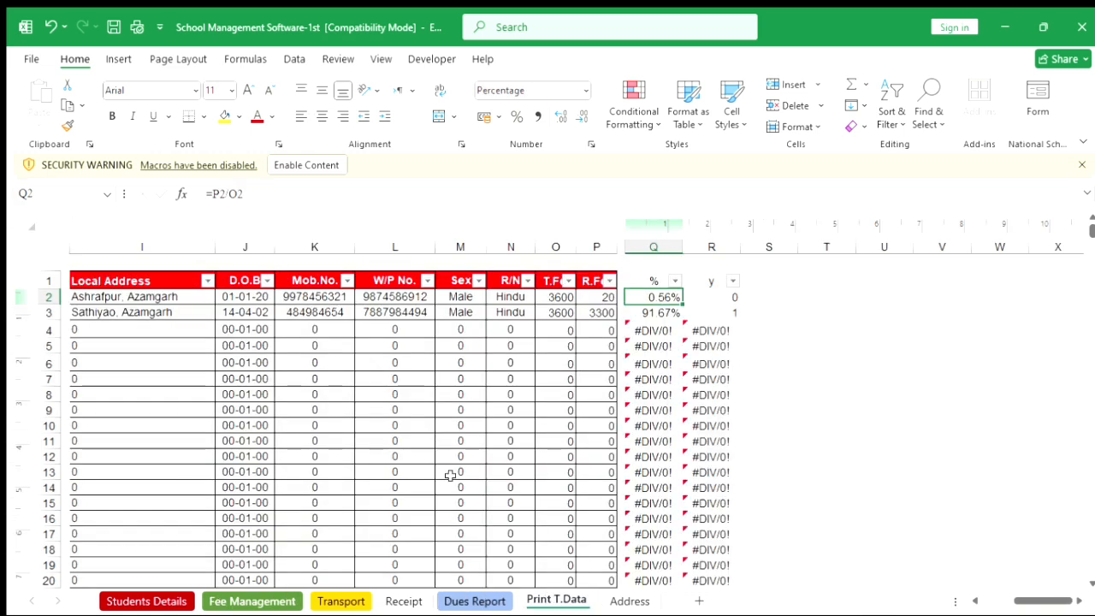
scroll(449, 474, left, 5)
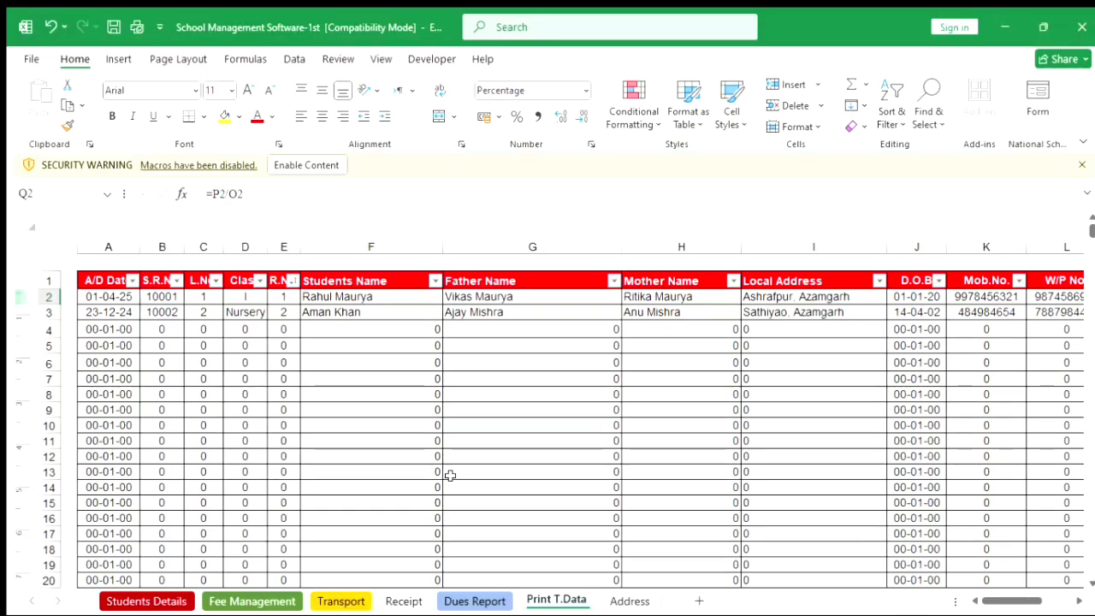
scroll(450, 476, right, 1)
scroll(450, 475, left, 1)
key(ctrl+p)
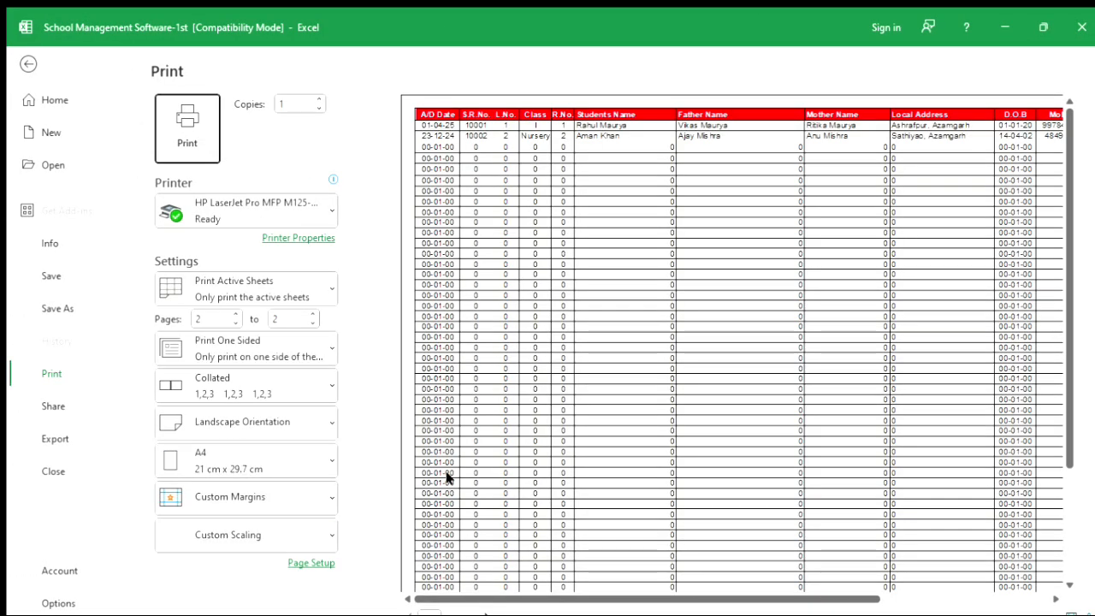
double_click(1006, 352)
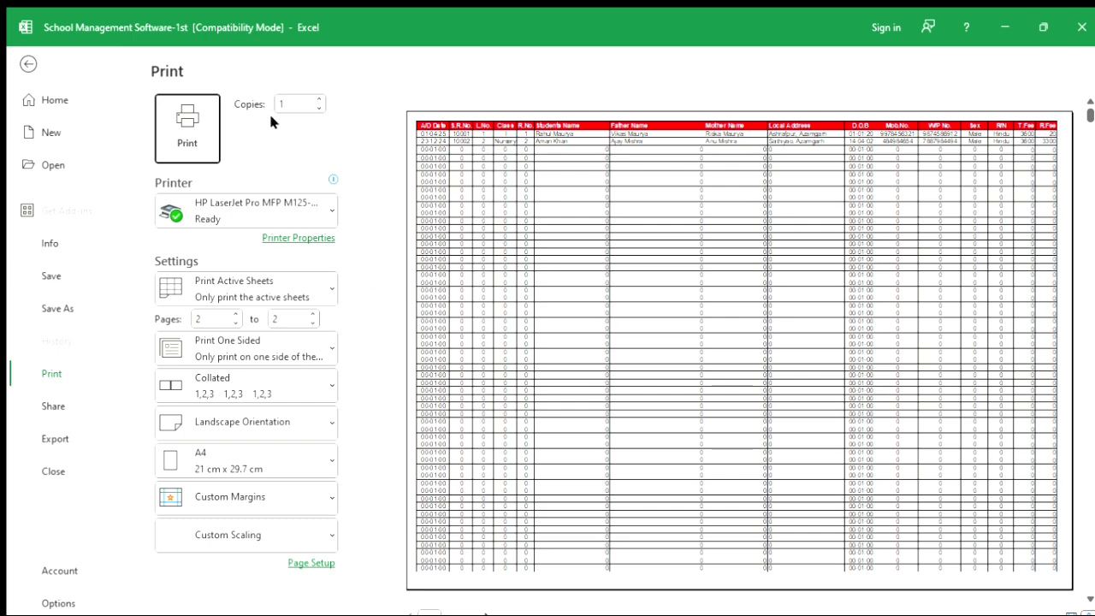
click(27, 64)
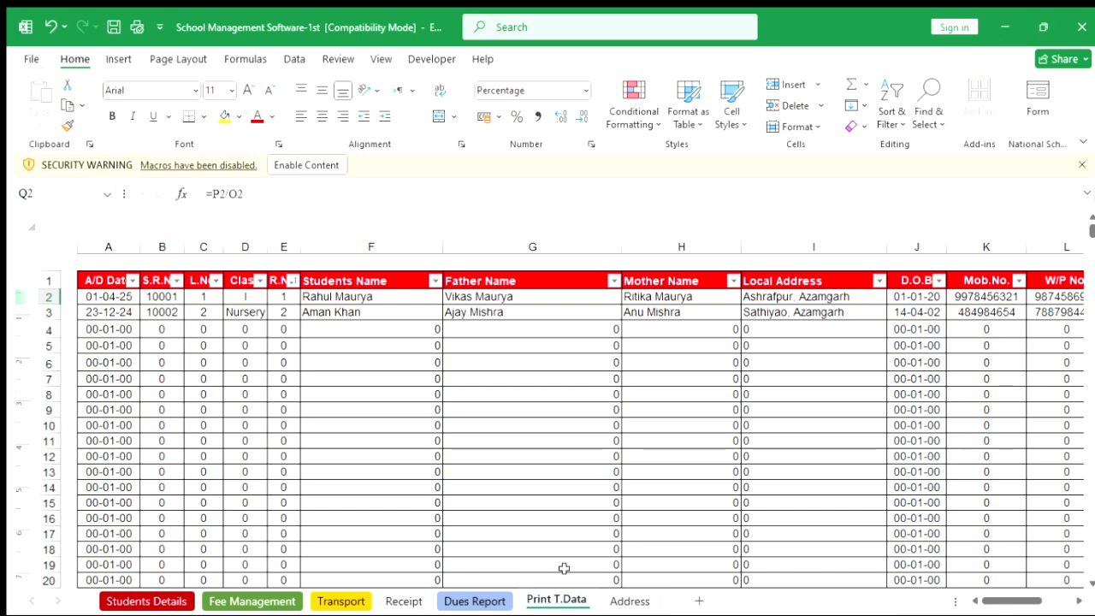
Examine the Address list and the new student's Local and Residential Address cells on the Students Details sheet.
click(614, 598)
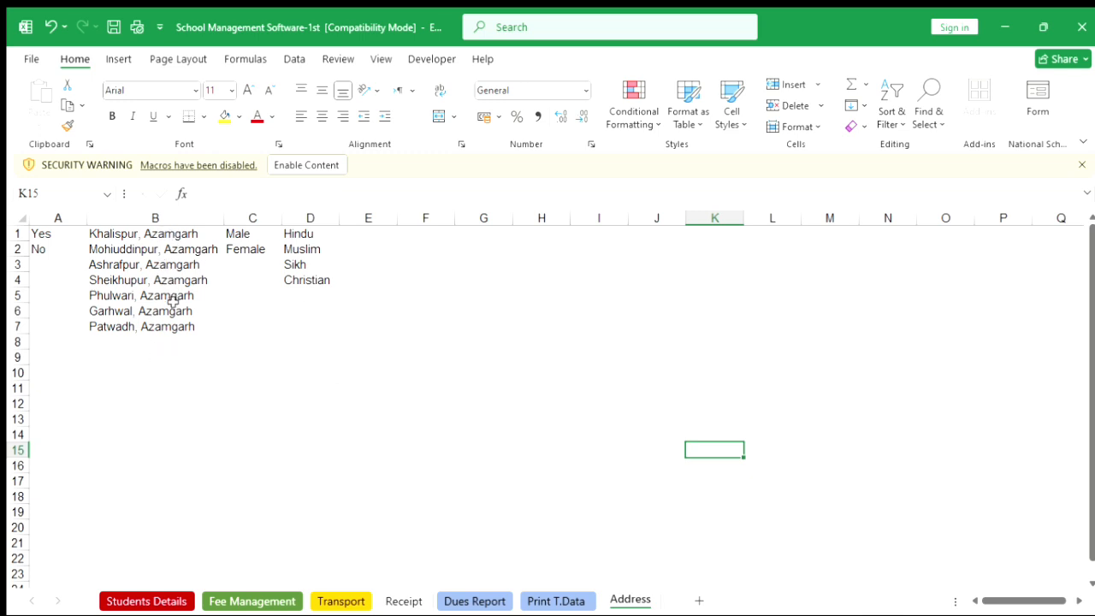
click(173, 601)
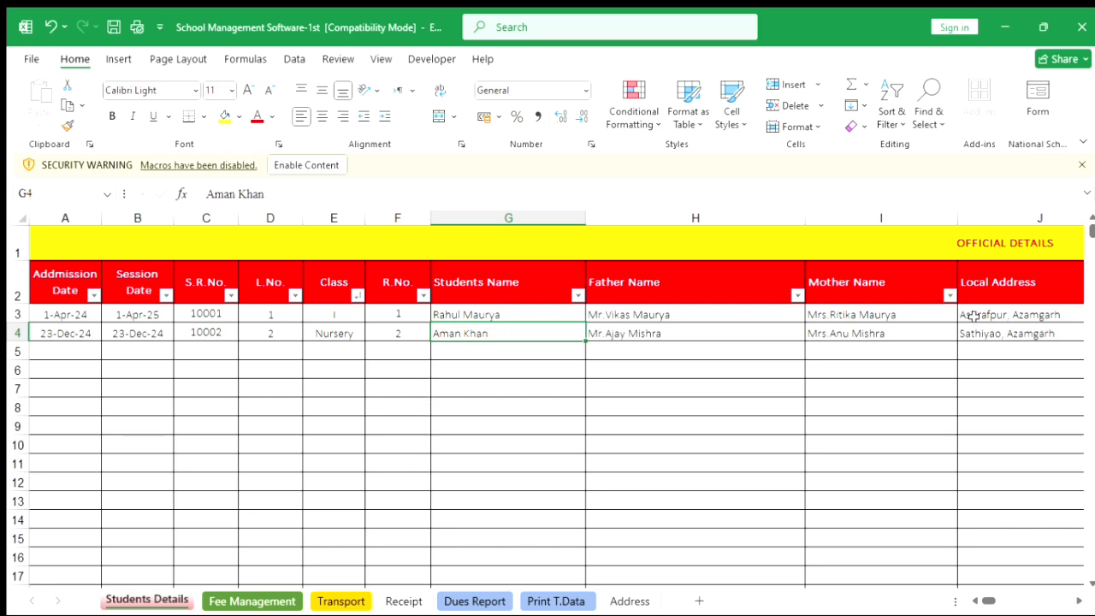
scroll(973, 315, right, 4)
scroll(973, 314, right, 1)
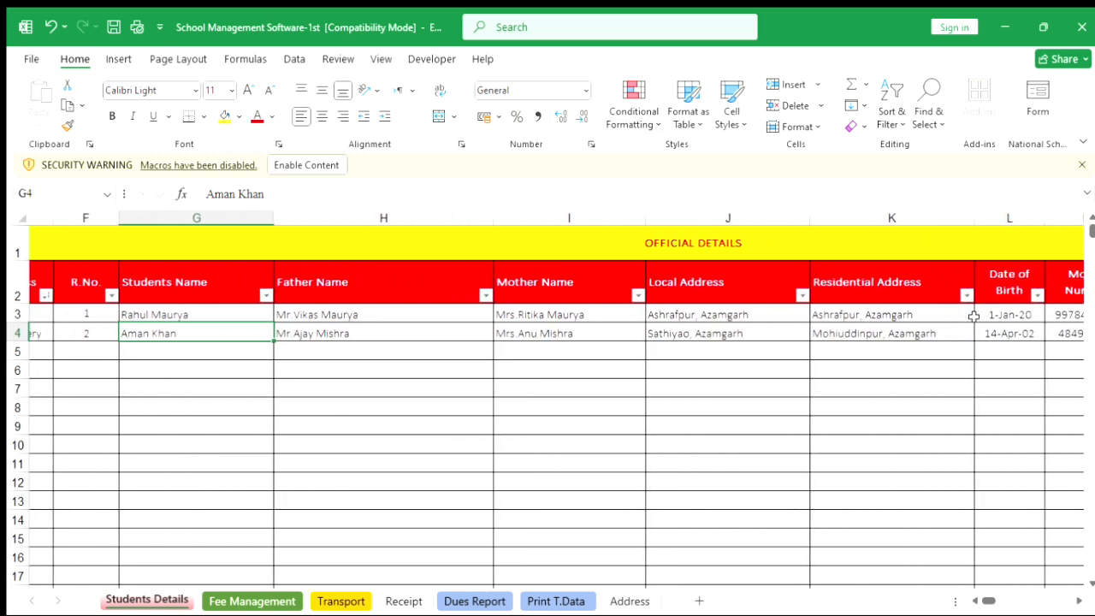
click(778, 315)
click(765, 359)
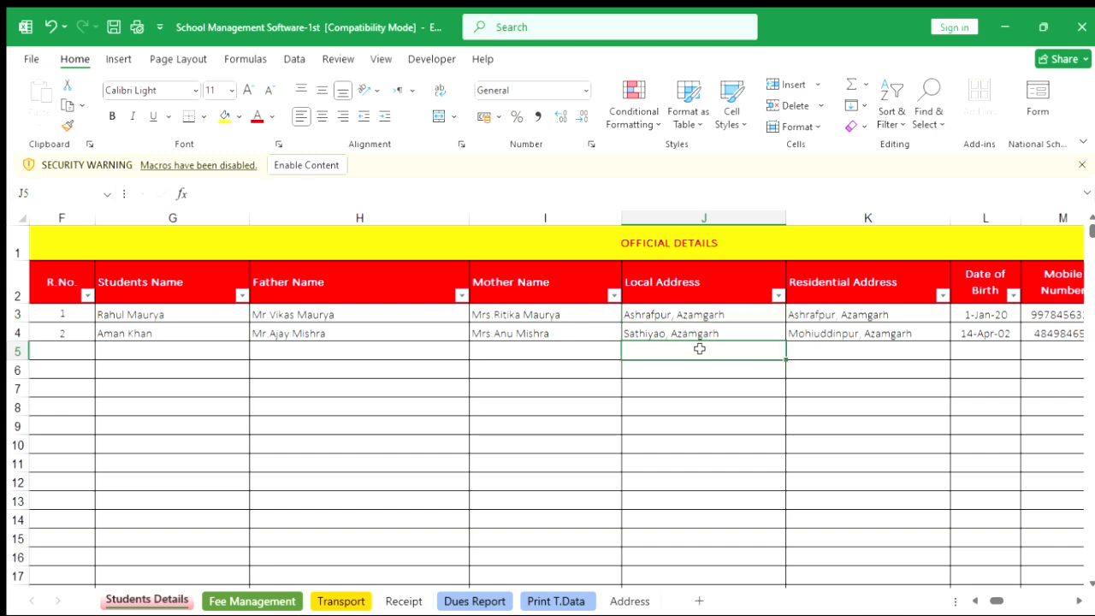
click(902, 353)
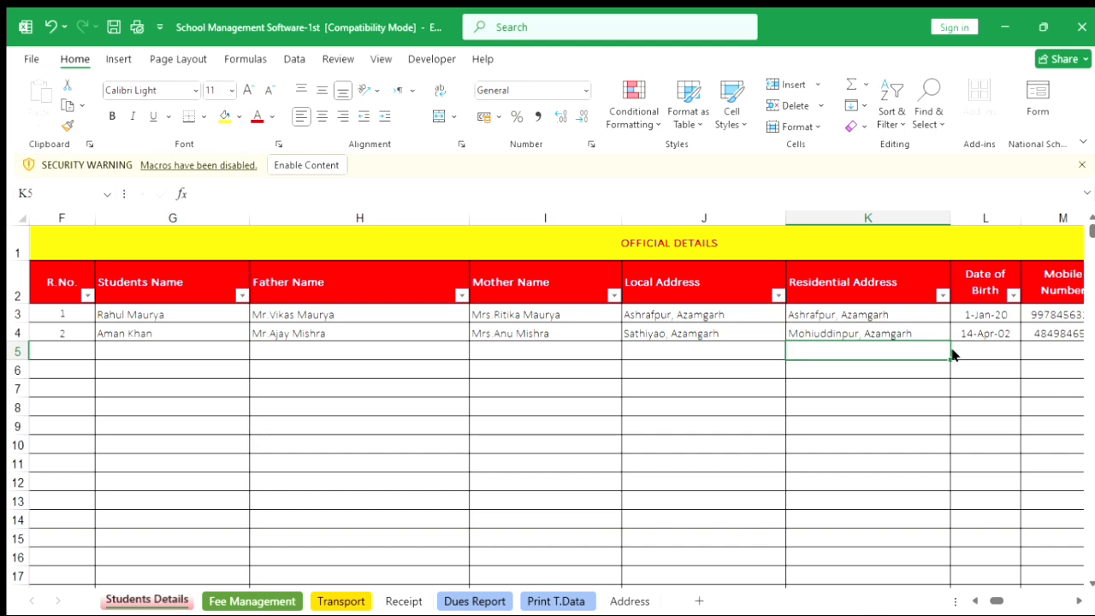
drag(739, 360, 794, 359)
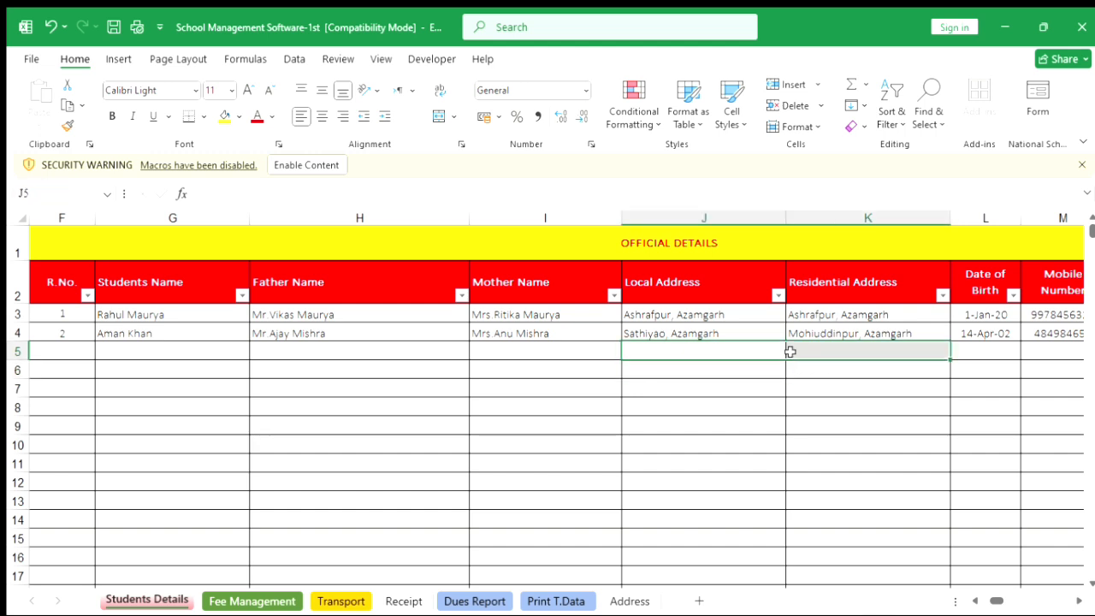
click(869, 351)
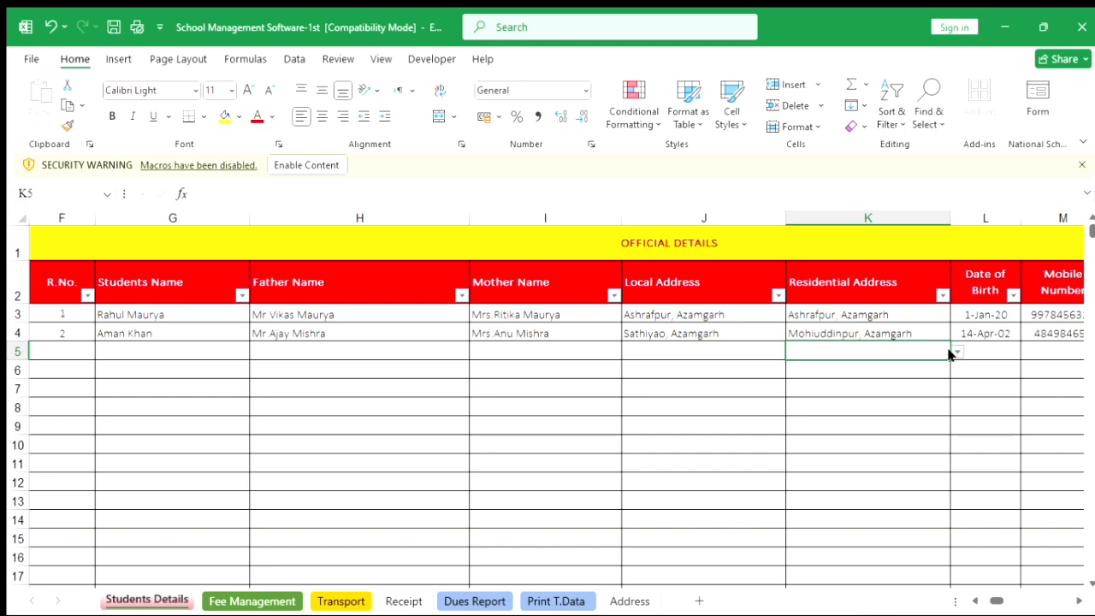
click(741, 315)
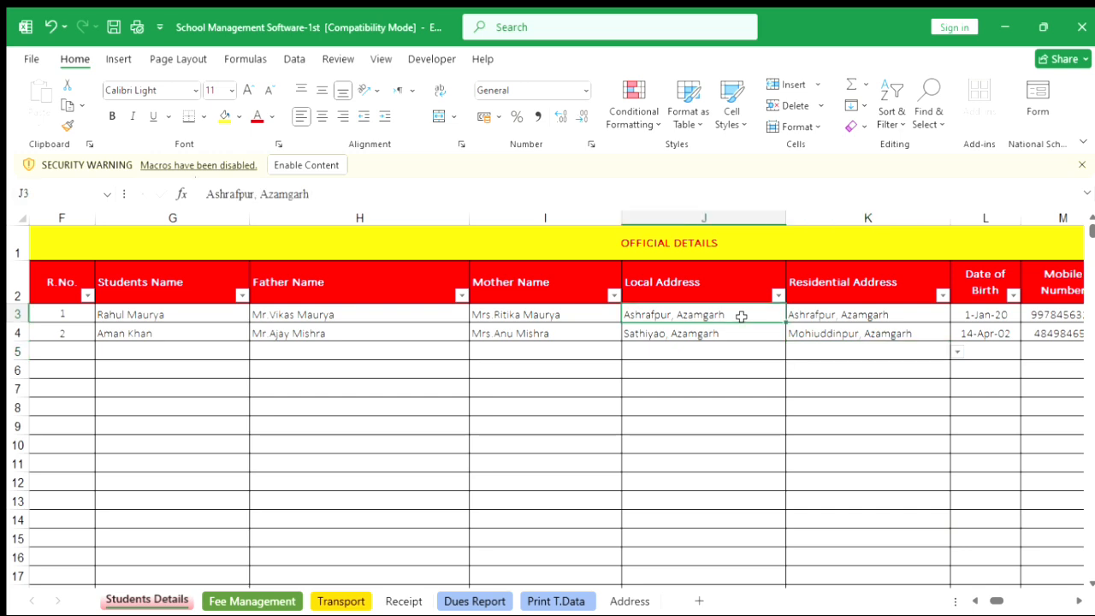
click(732, 224)
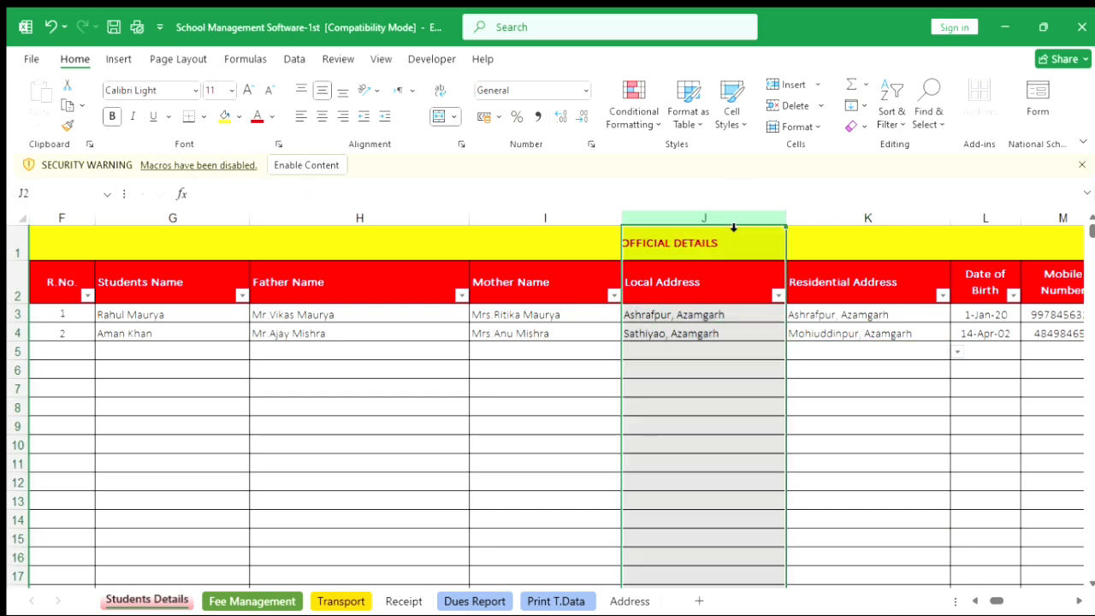
Scroll through the new student's remaining details on the Students Details sheet up to the fee columns.
scroll(889, 332, right, 5)
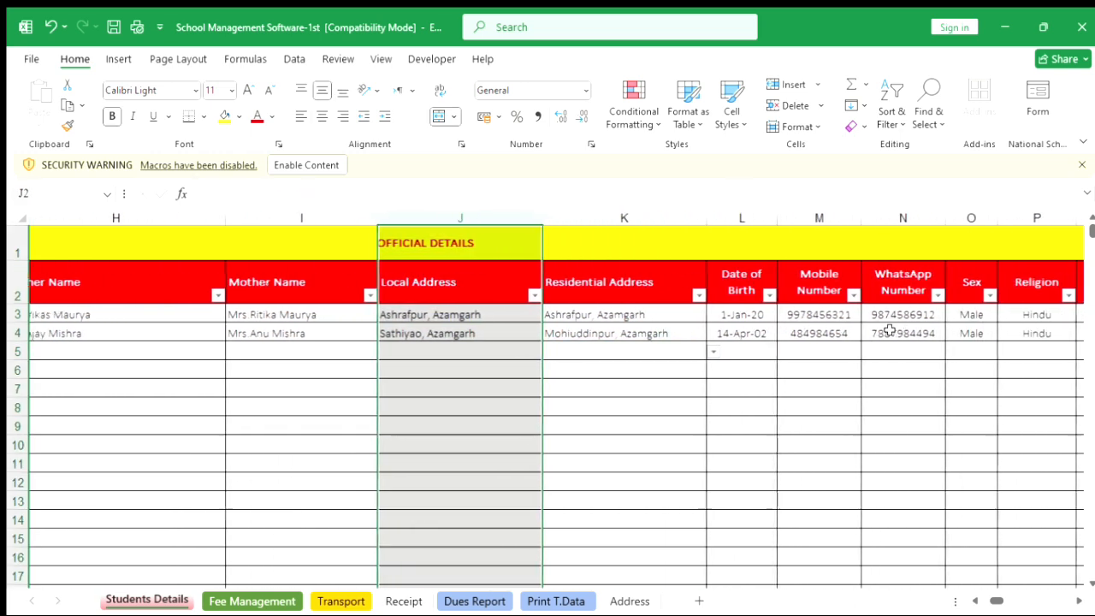
scroll(890, 332, right, 1)
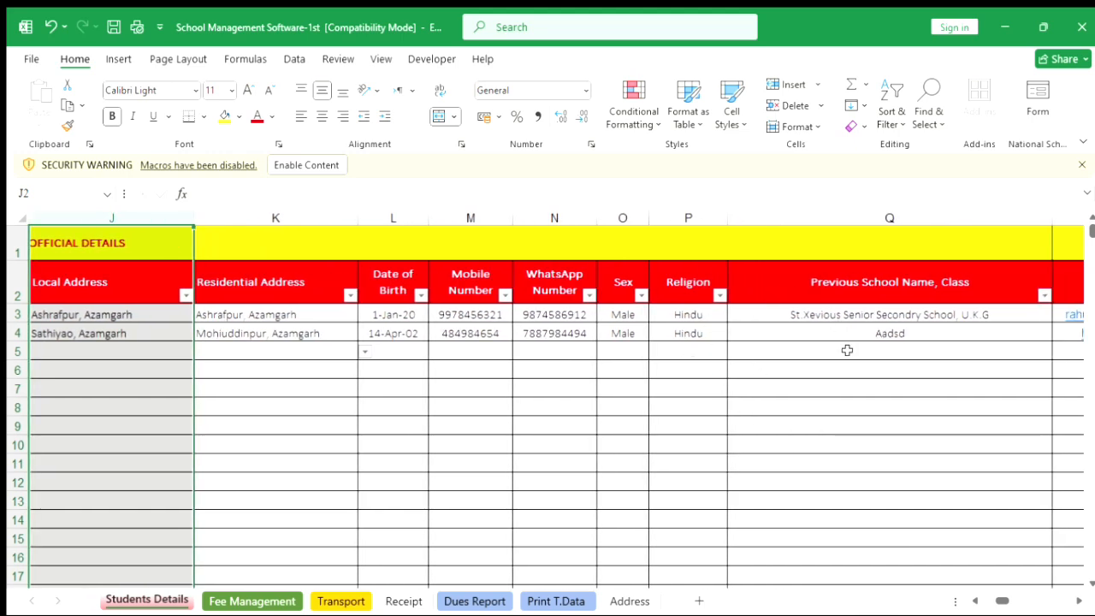
scroll(847, 351, left, 3)
scroll(847, 350, left, 2)
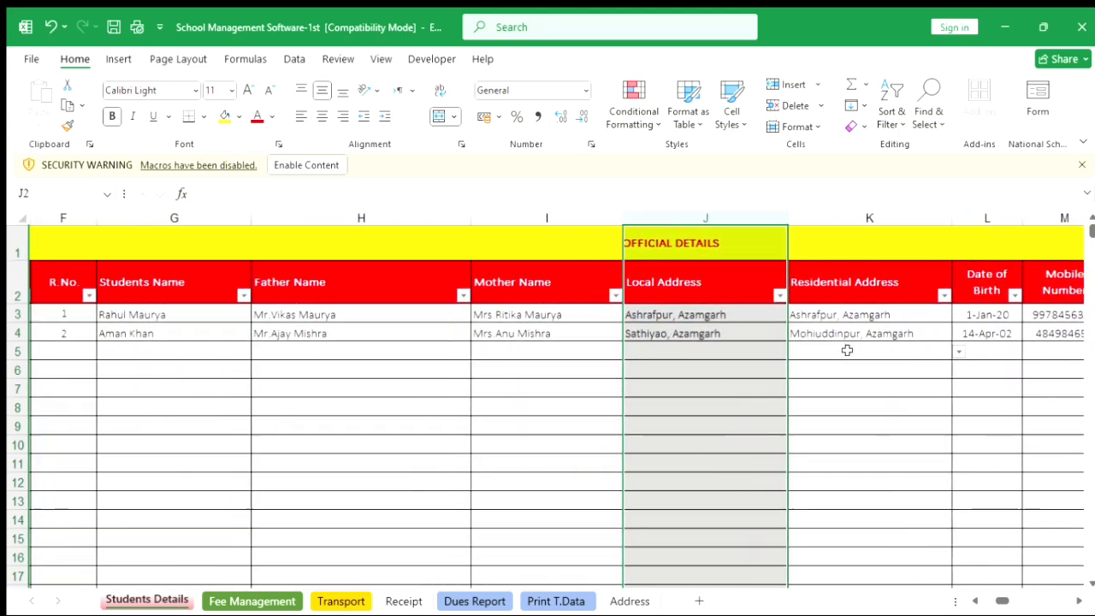
scroll(847, 350, right, 3)
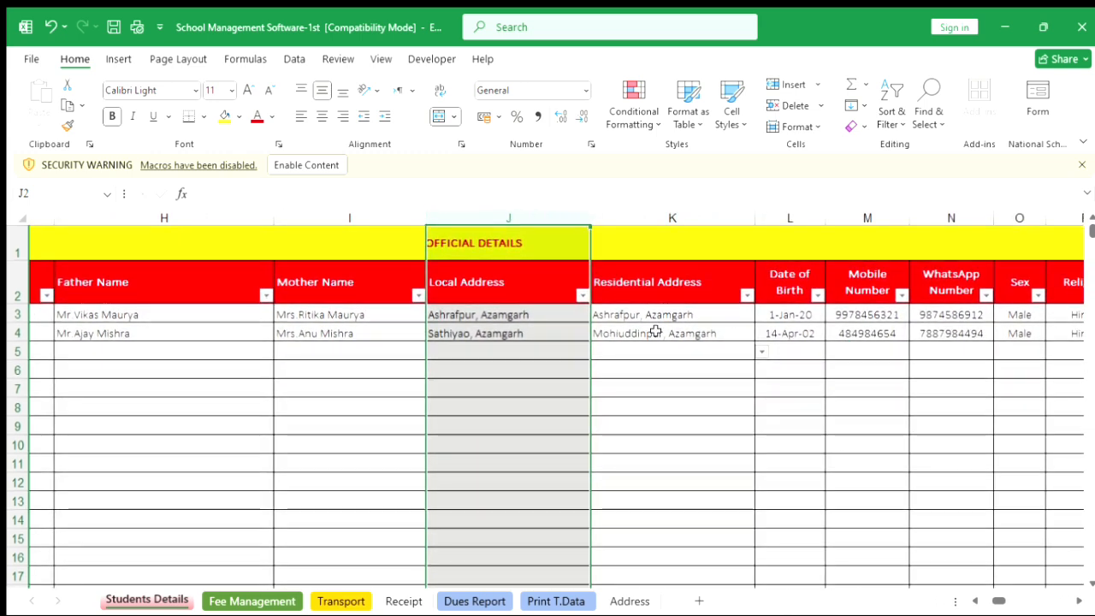
click(509, 354)
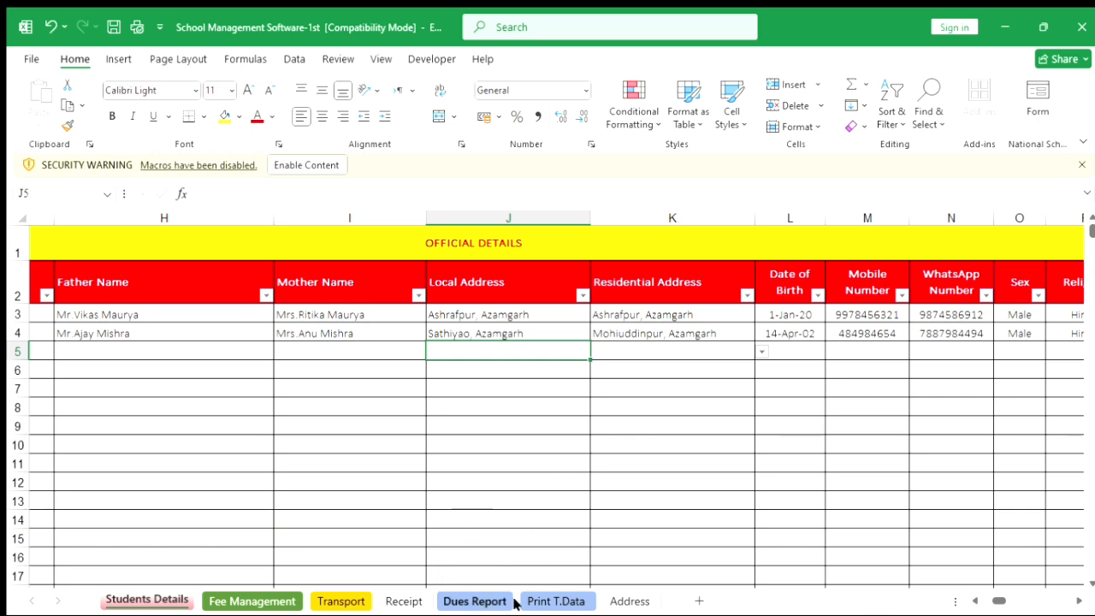
scroll(613, 432, right, 2)
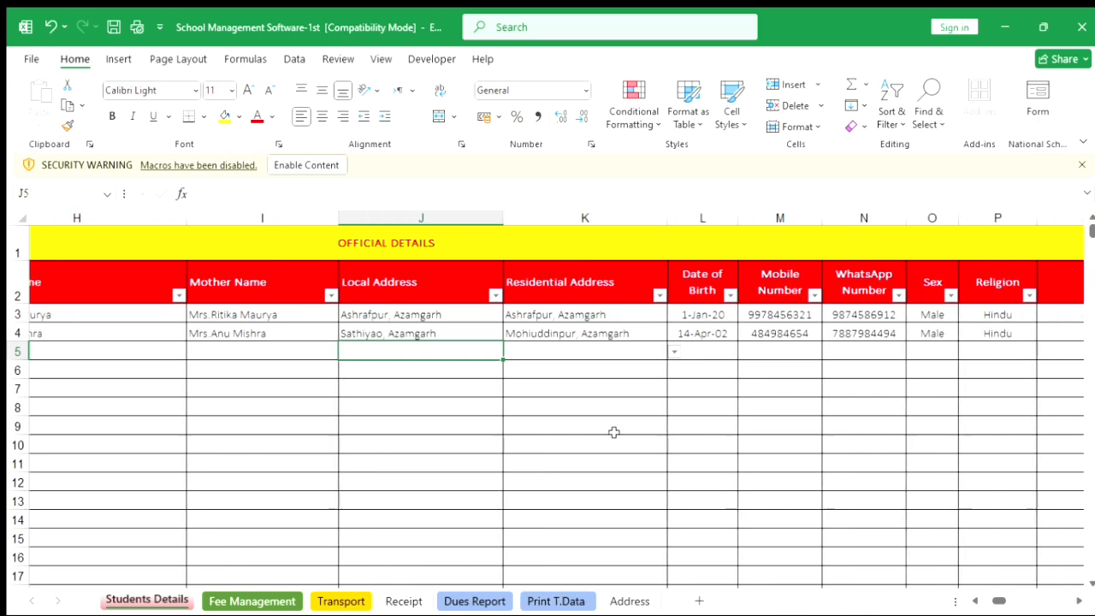
scroll(613, 432, right, 8)
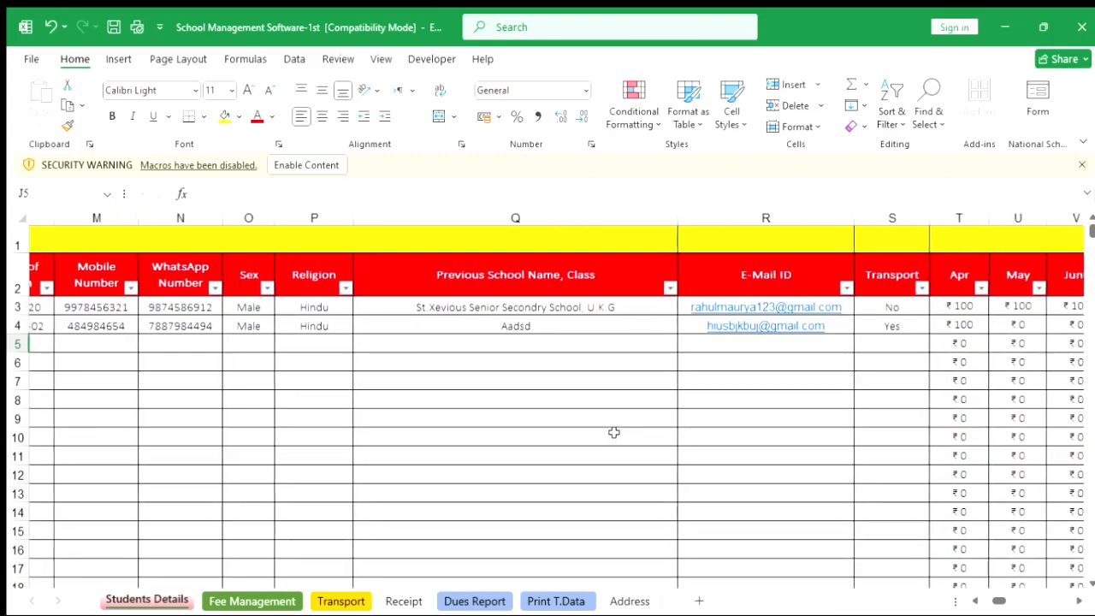
scroll(613, 432, right, 1)
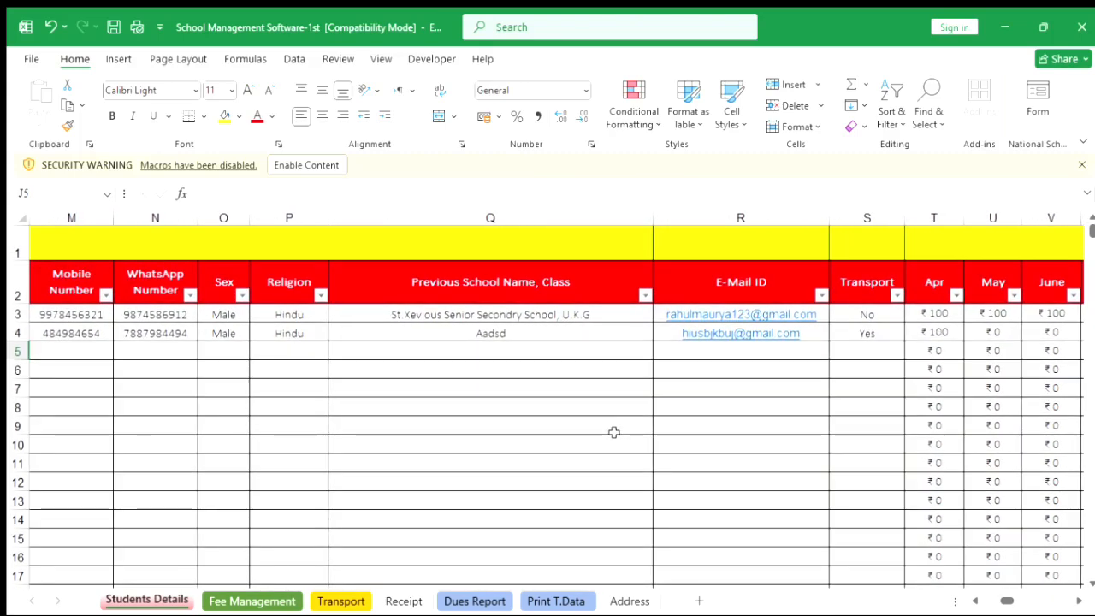
scroll(613, 432, right, 2)
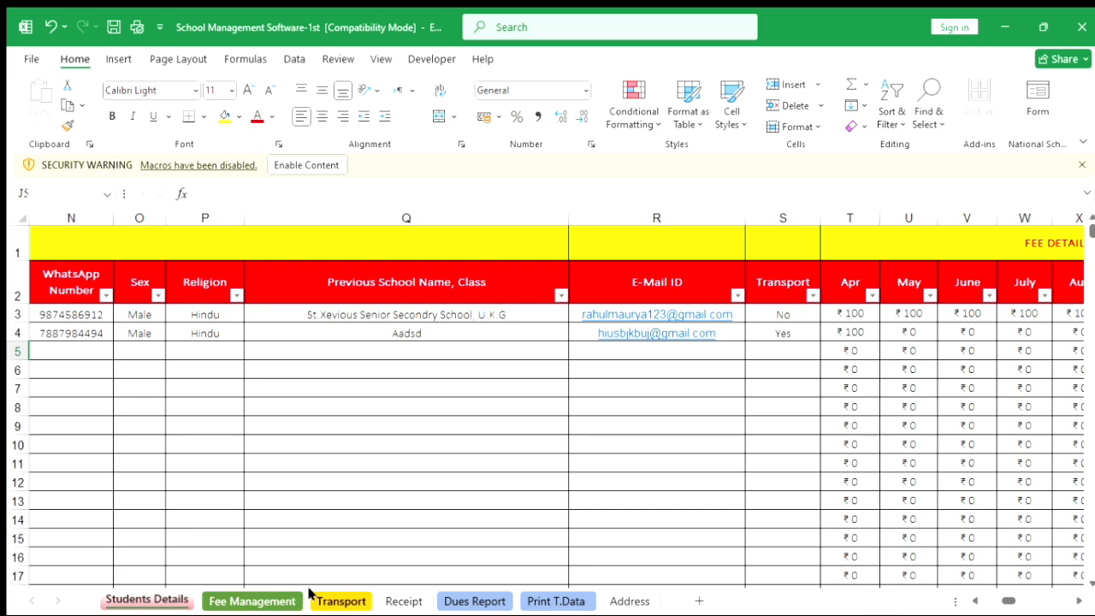
Open the data form on the Fee Management sheet and submit a May fee payment of ₹100 for the new student.
click(278, 602)
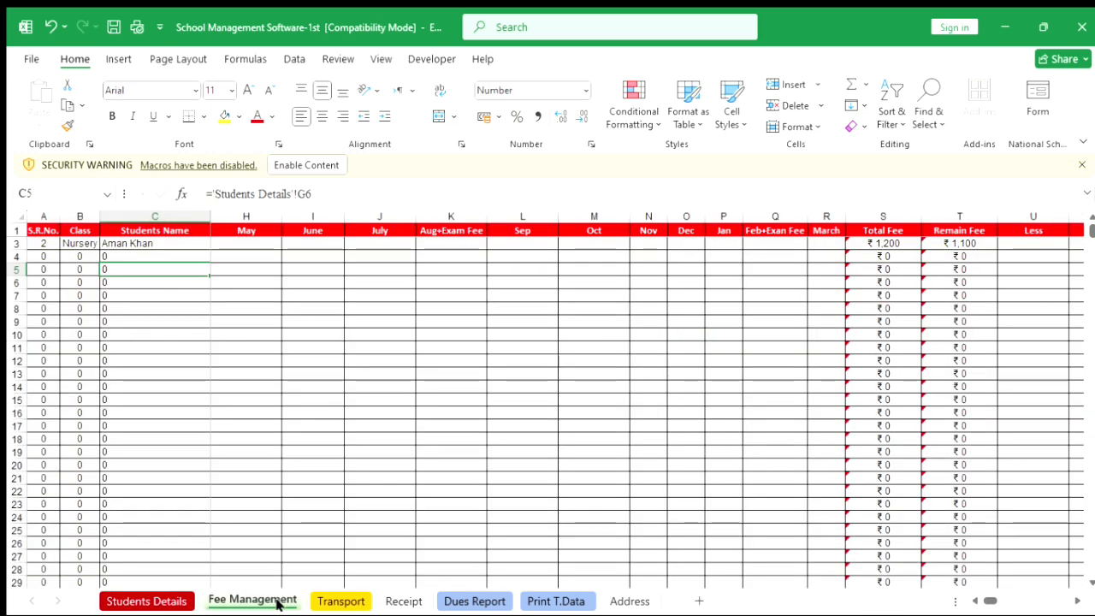
click(157, 602)
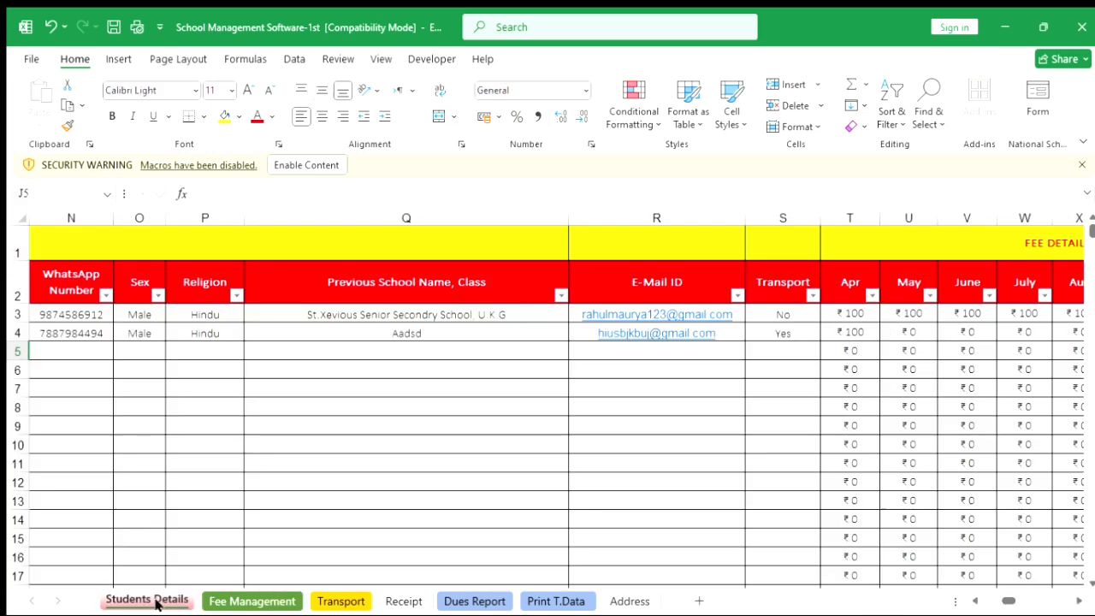
click(231, 601)
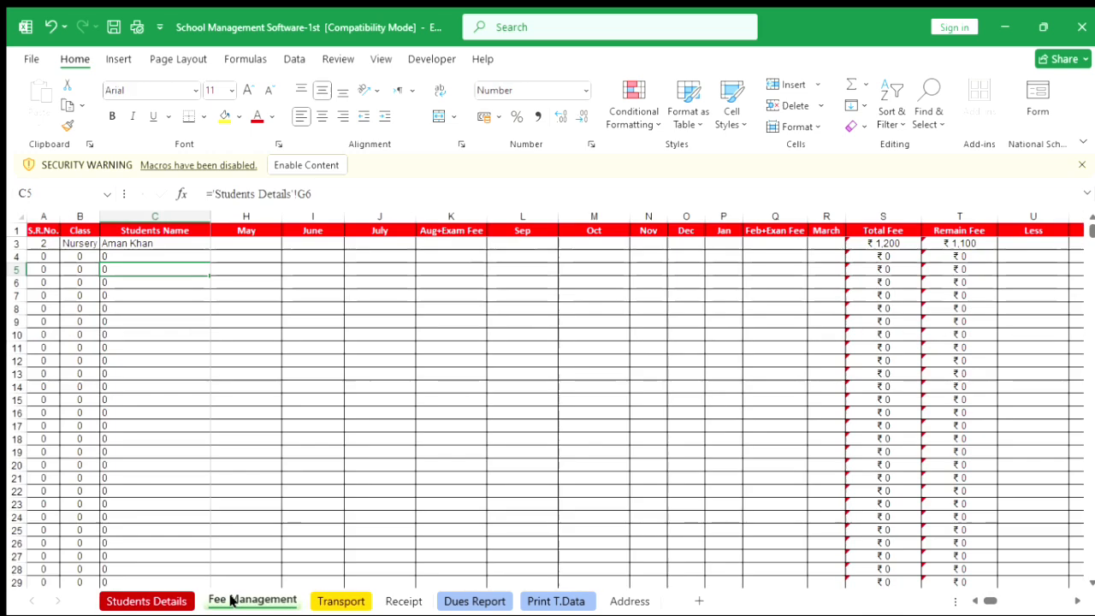
click(1036, 122)
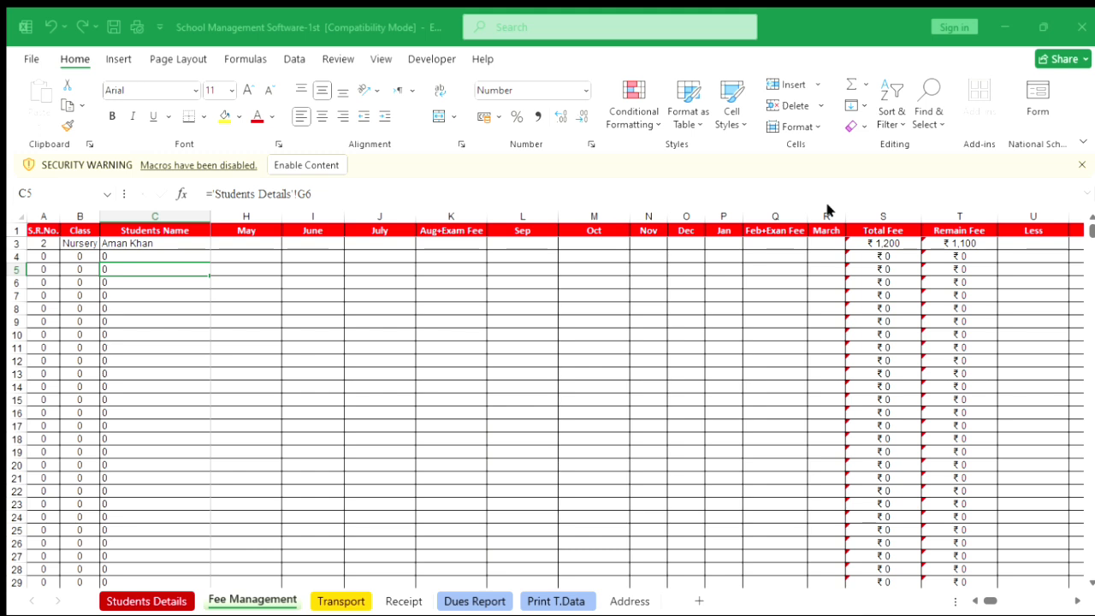
key(Return)
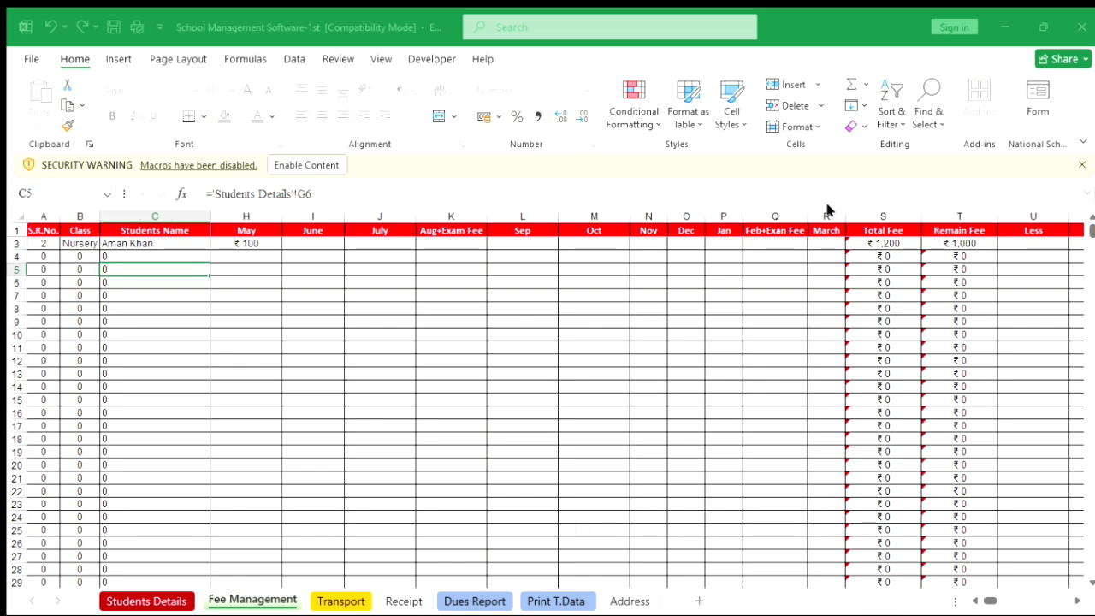